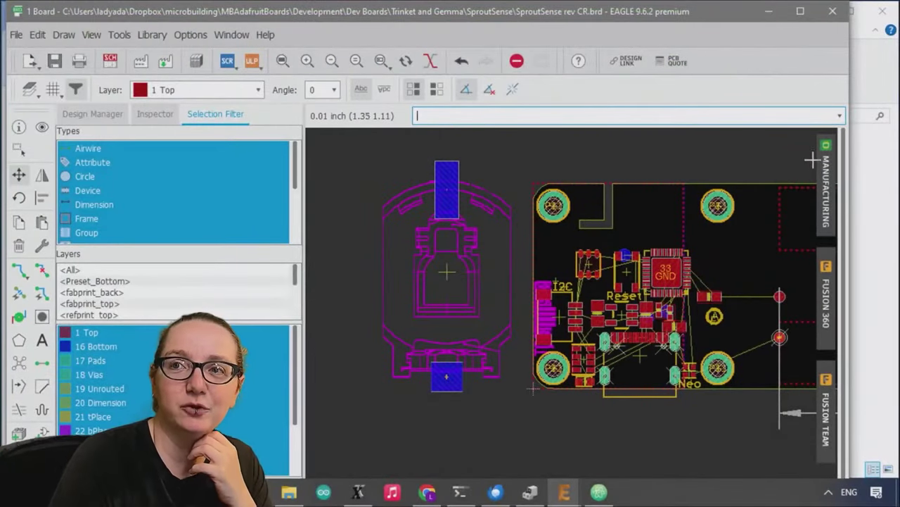
- Switch to Chrome, search adafruit.com for "20mm" and open the 20mm Coin Cell Breakout w/On-Off Switch (CR2032) product page
left_click(427, 492)
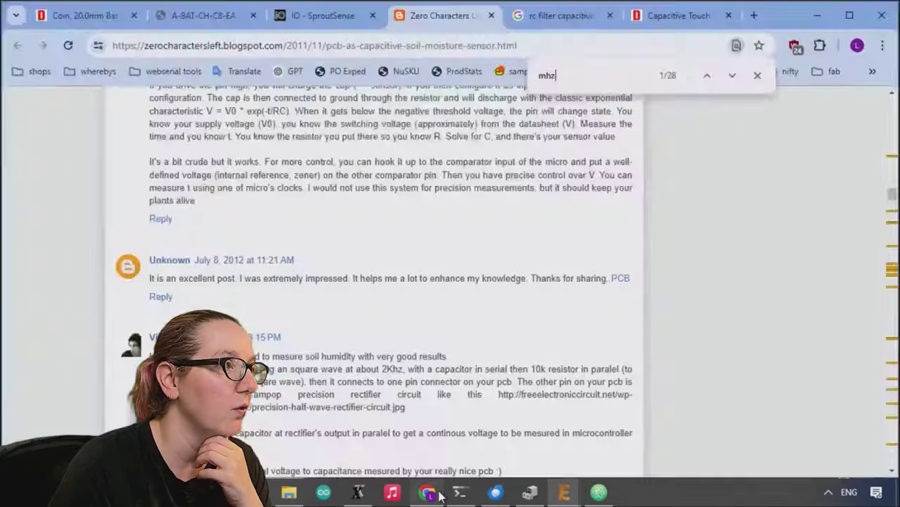
left_click(549, 17)
left_click(535, 46)
type("adafruit.com")
key("Return")
left_click(643, 148)
type("20mm")
key("Return")
left_click(483, 234)
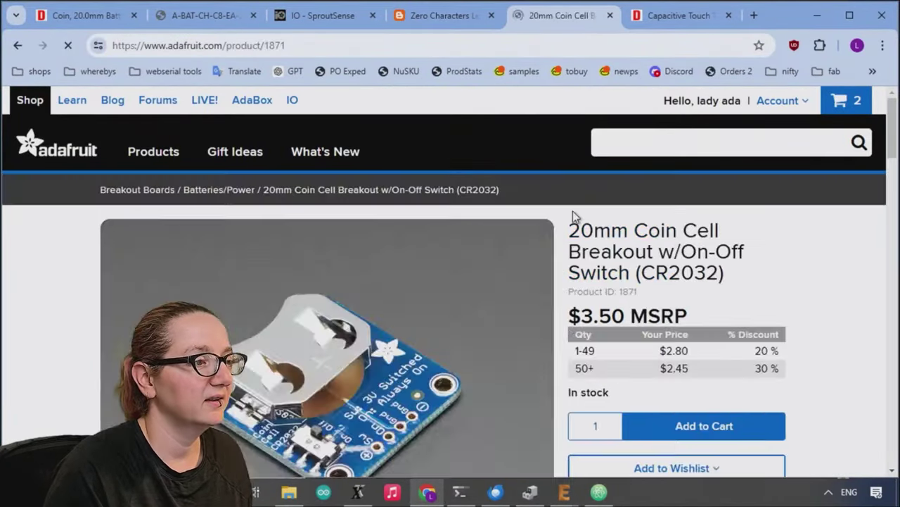
- Examine the coin cell holder in the breakout's product photos, including the angled view and the size comparison with a quarter
scroll(573, 218, "down", 1)
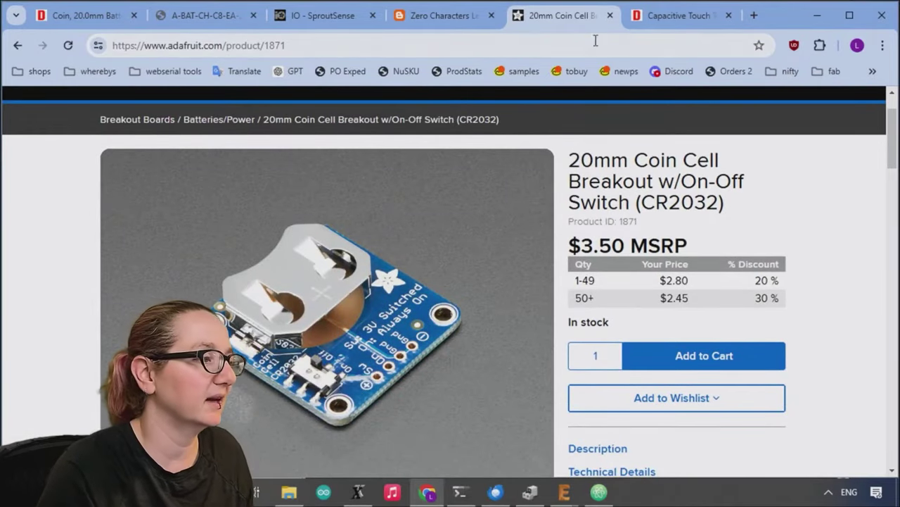
scroll(489, 176, "down", 2)
left_click(336, 404)
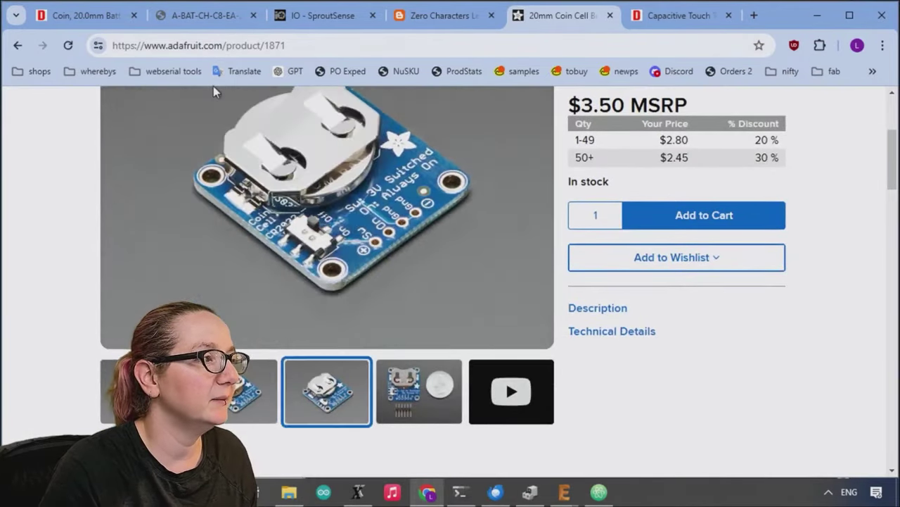
scroll(371, 241, "up", 1)
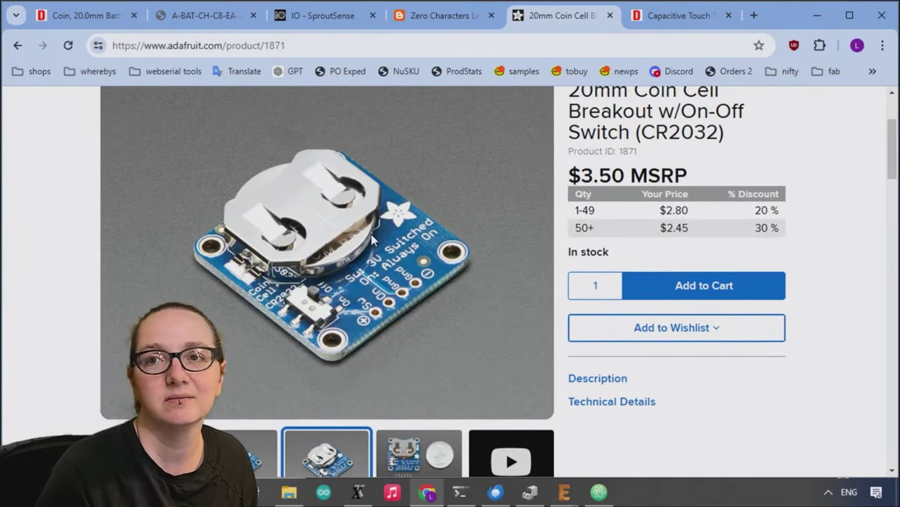
scroll(382, 223, "down", 1)
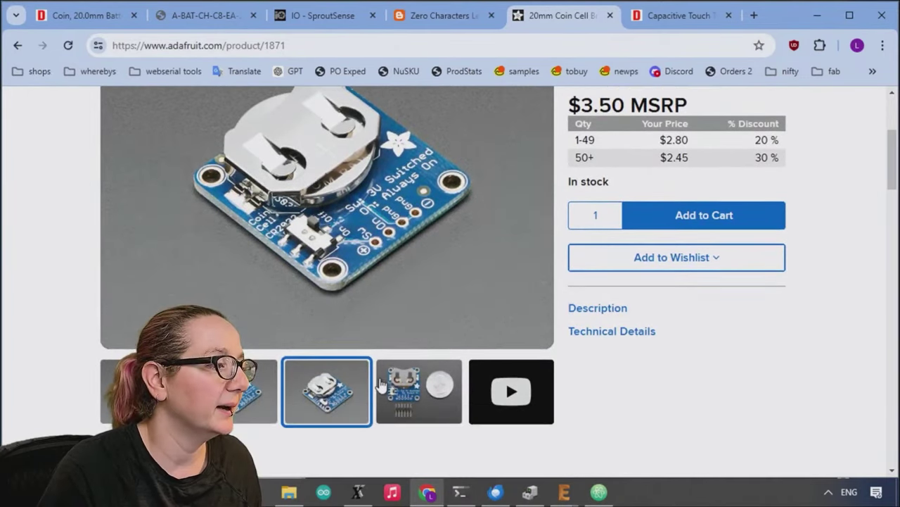
left_click(431, 385)
scroll(263, 202, "up", 2)
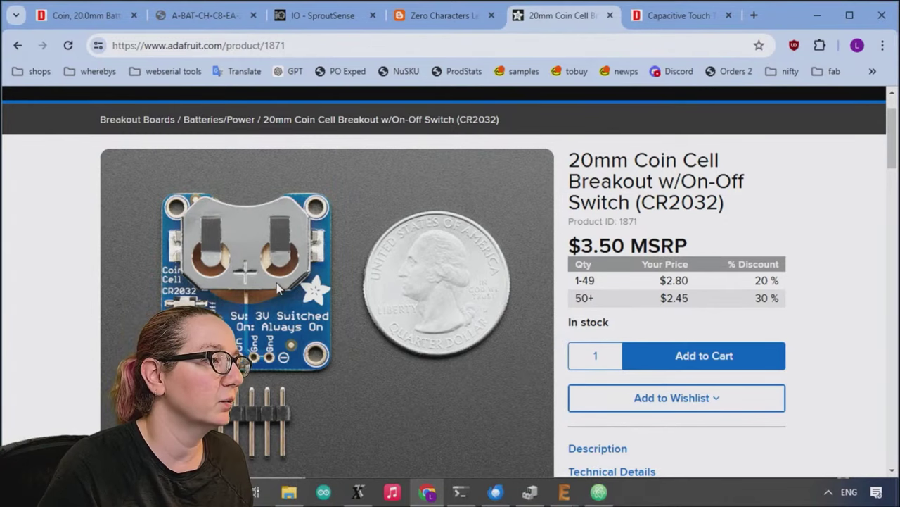
- Switch to the SproutSense rev CR board in EAGLE and change battery B1's package to BATTERYCR2032_BAT-HLD-001 after previewing the other footprints
mouse_move(565, 491)
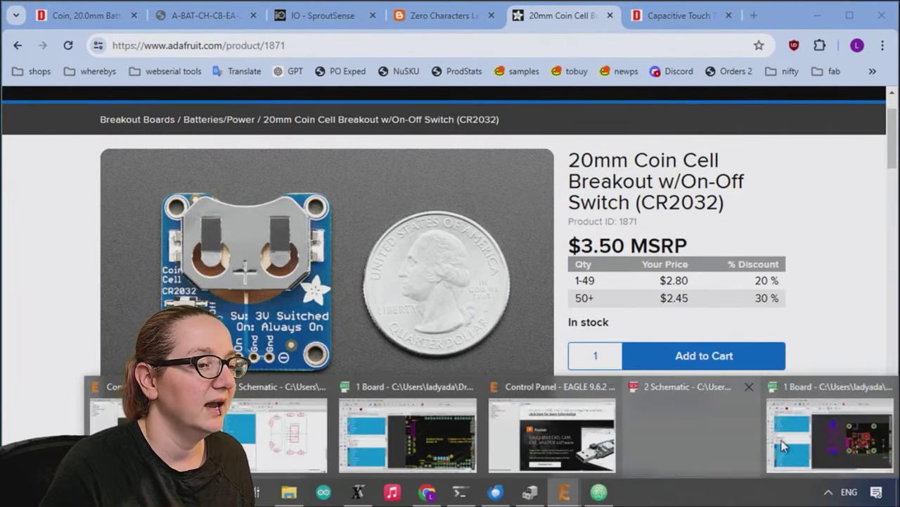
left_click(844, 435)
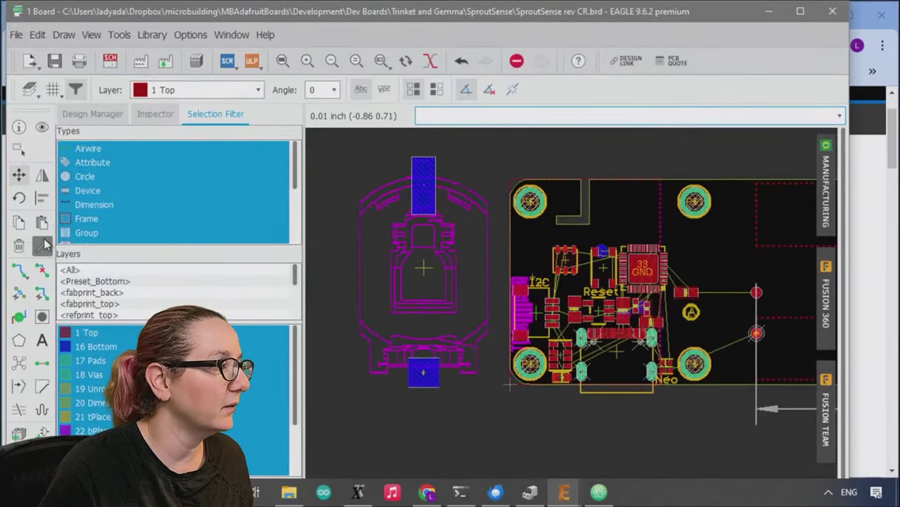
left_click(42, 243)
left_click(100, 218)
left_click(426, 272)
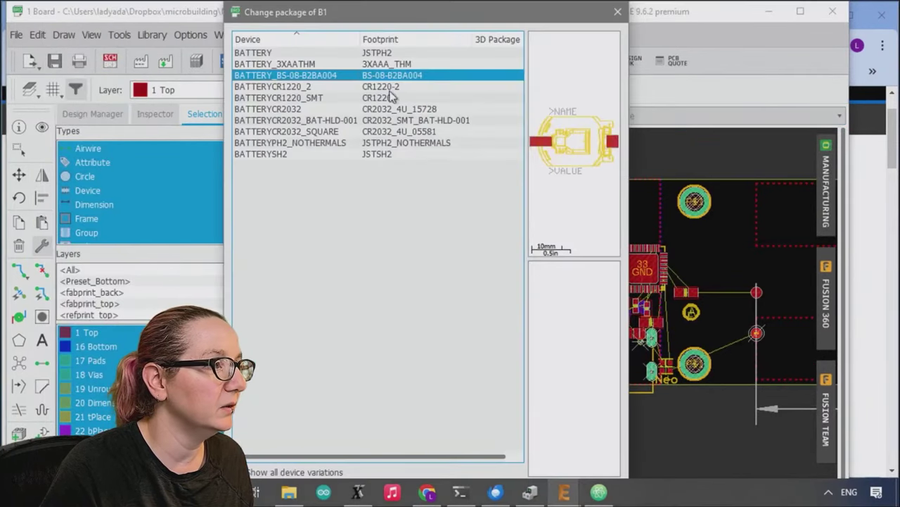
left_click(390, 86)
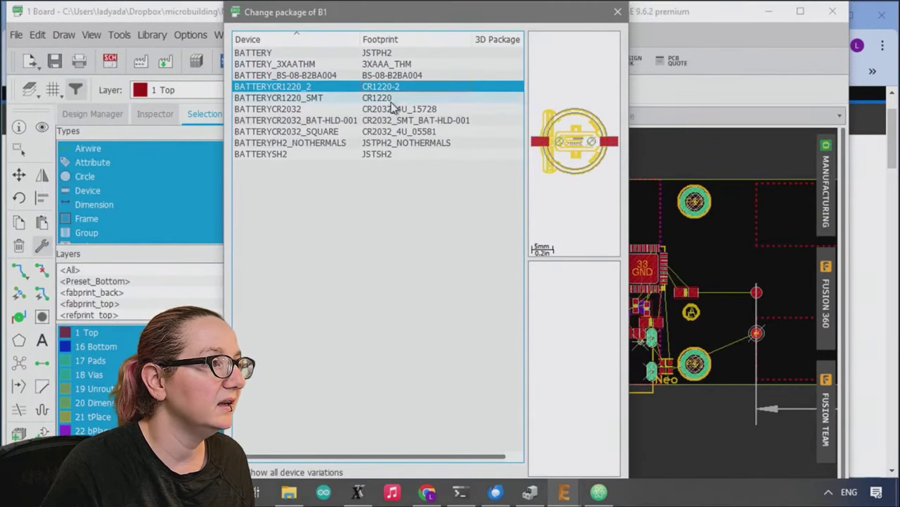
left_click(393, 98)
left_click(394, 109)
left_click(396, 120)
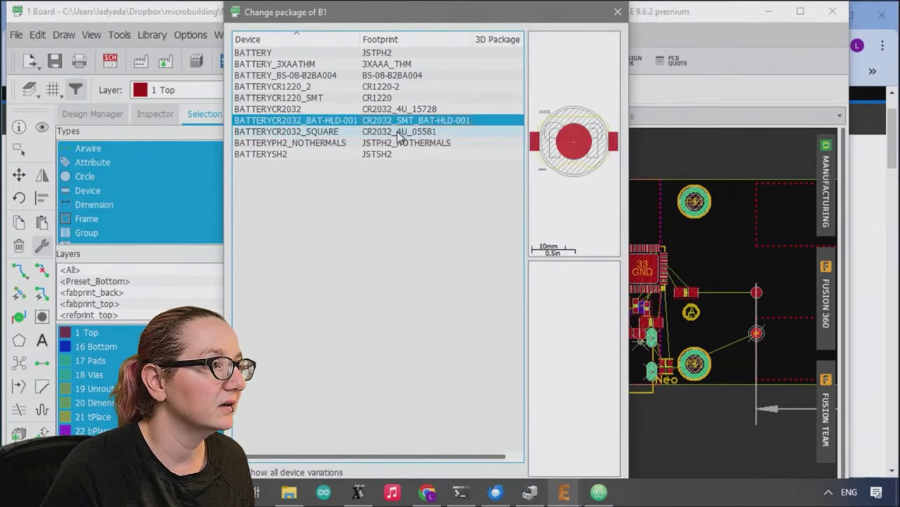
left_click(401, 132)
left_click(399, 120)
double_click(399, 120)
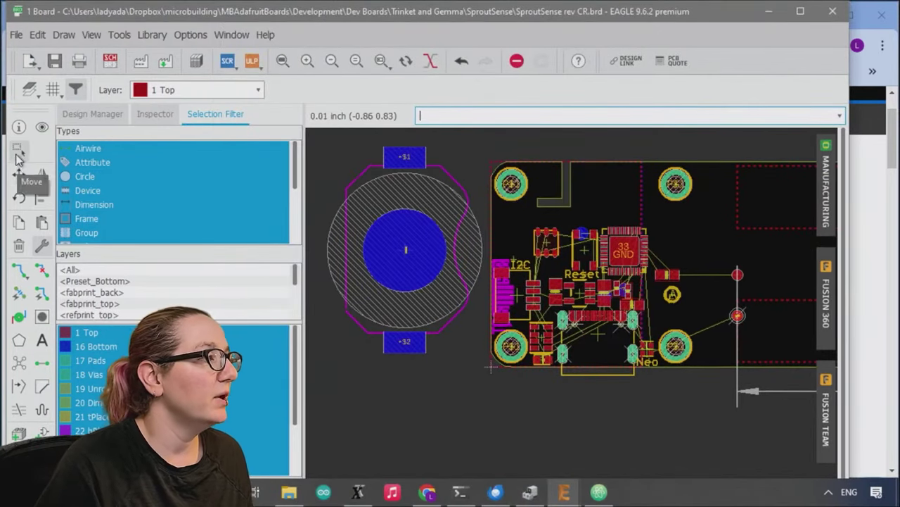
- Rotate the CR2032 battery holder a quarter turn and place it between the four mounting holes, over the board's components
left_click(19, 174)
left_click(406, 247)
right_click(637, 261)
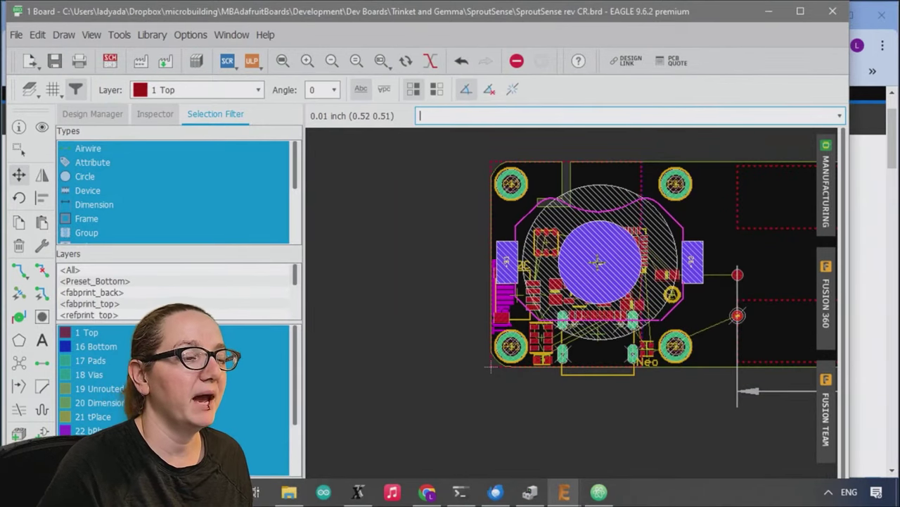
left_click(598, 260)
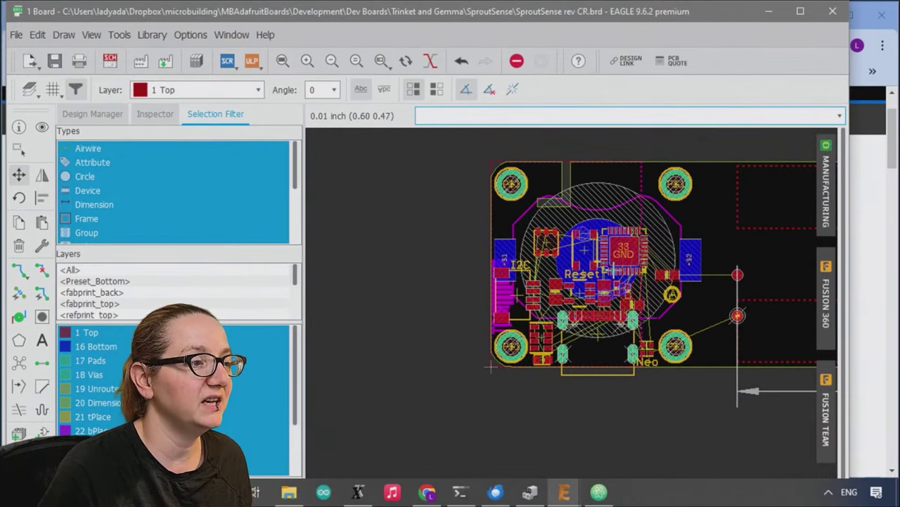
- Examine how the battery holder's outline and pads overlap the I2C connector, USB connector, Reset button and microcontroller
scroll(588, 317, "up", 2)
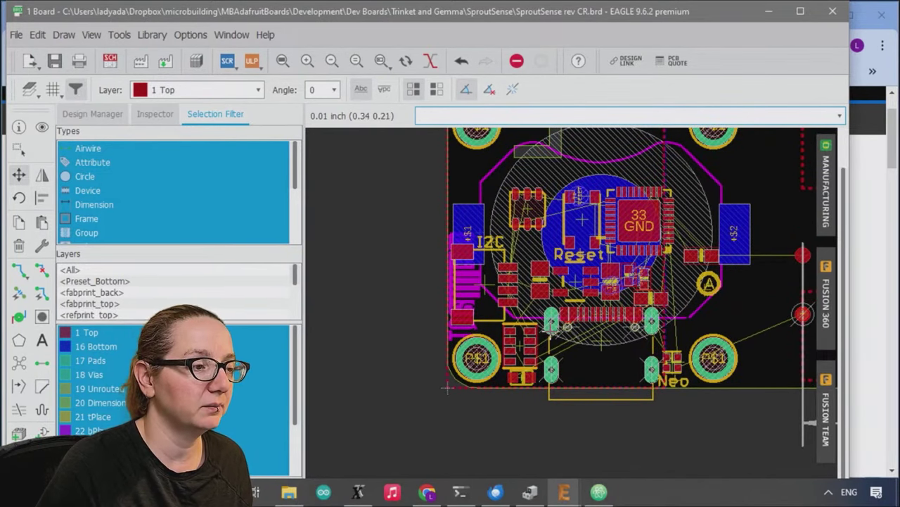
scroll(624, 258, "up", 1)
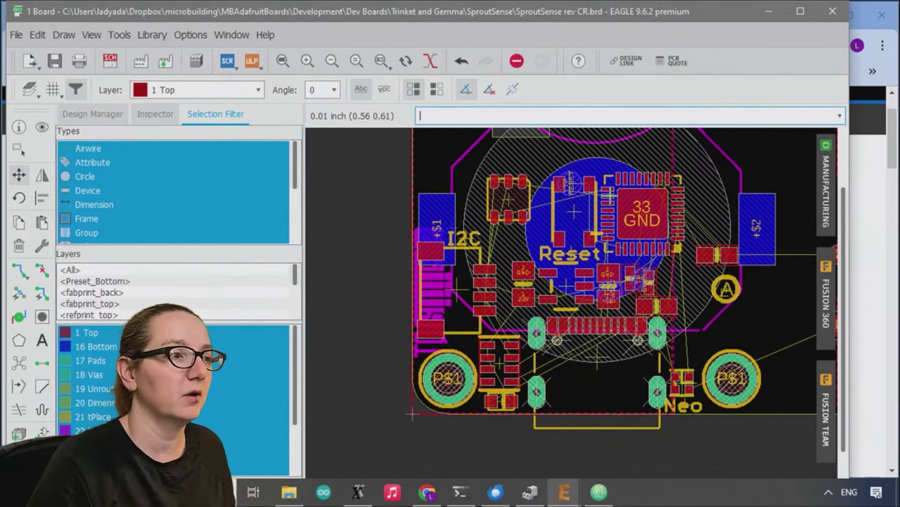
scroll(606, 421, "down", 1)
scroll(674, 239, "up", 1)
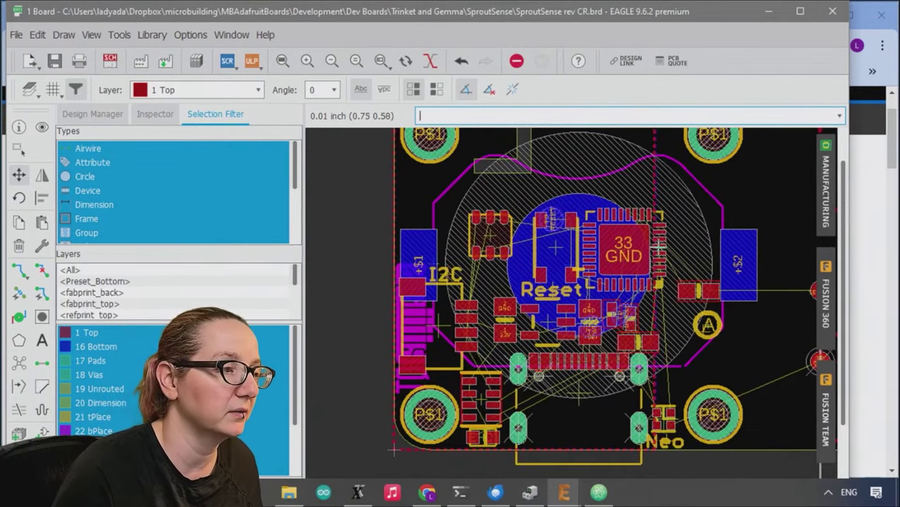
scroll(637, 240, "up", 3)
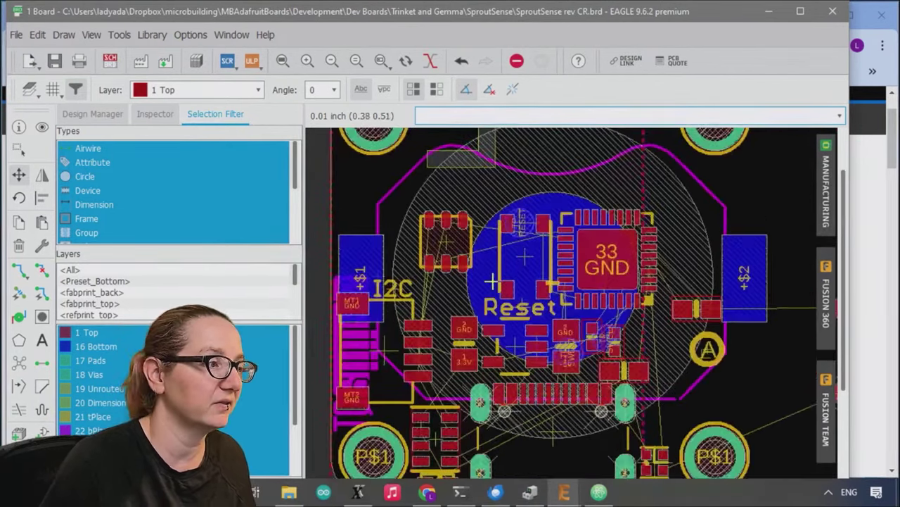
scroll(496, 282, "down", 2)
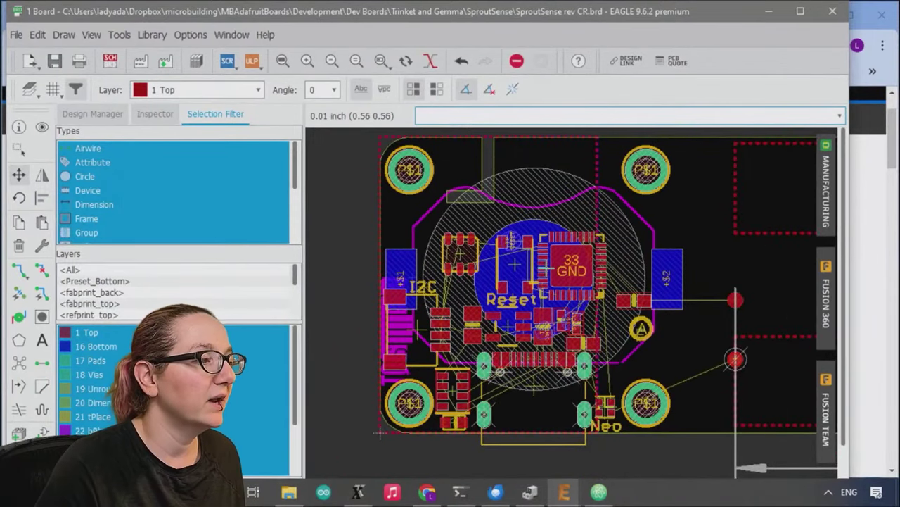
- Undo the battery holder's placement and its package change
key("ctrl+z")
scroll(666, 269, "down", 1)
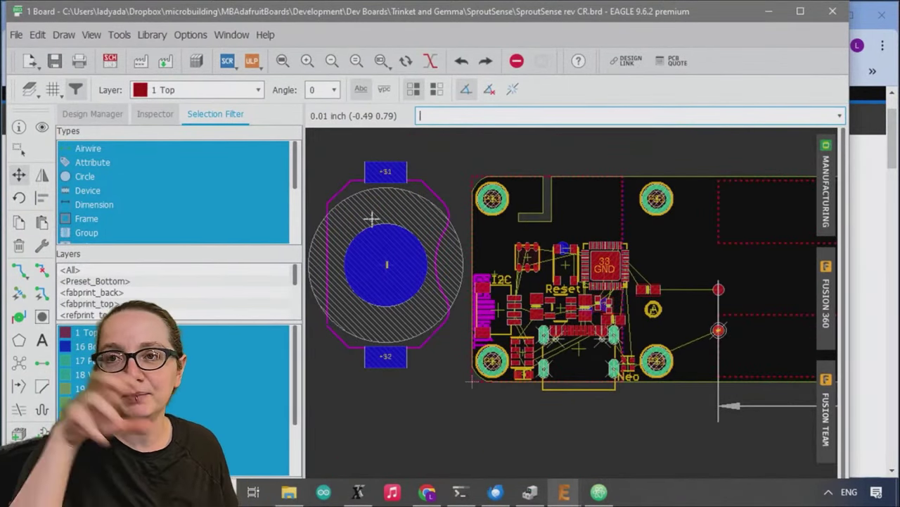
key("ctrl+z")
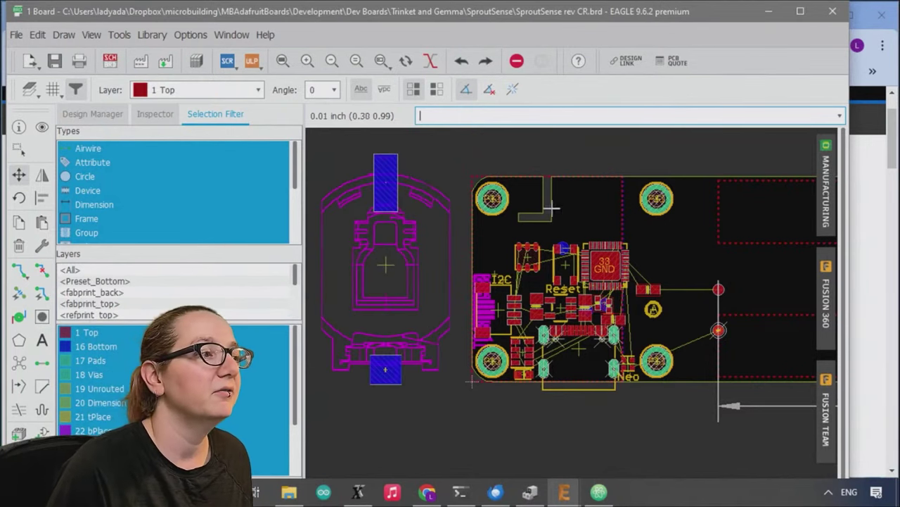
scroll(388, 243, "up", 2)
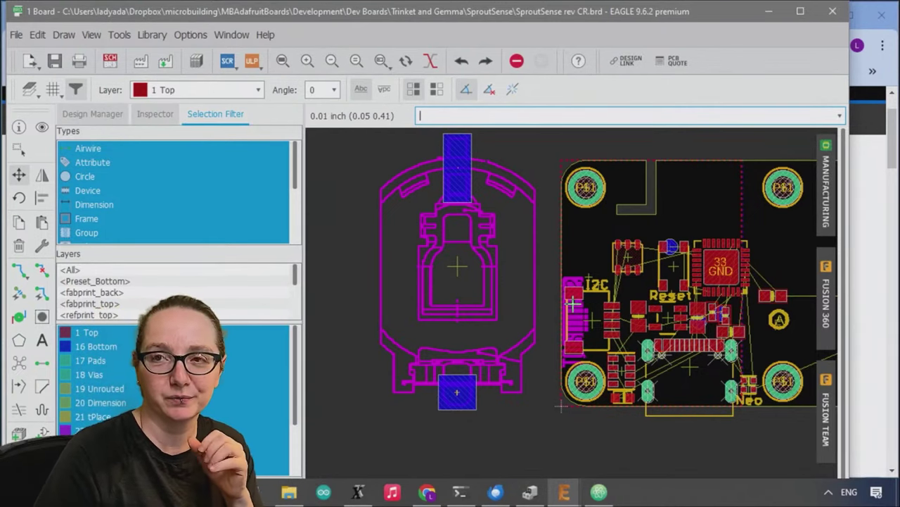
- Switch back to Chrome, go to digikey.com and search for "battery holder"
left_click(871, 268)
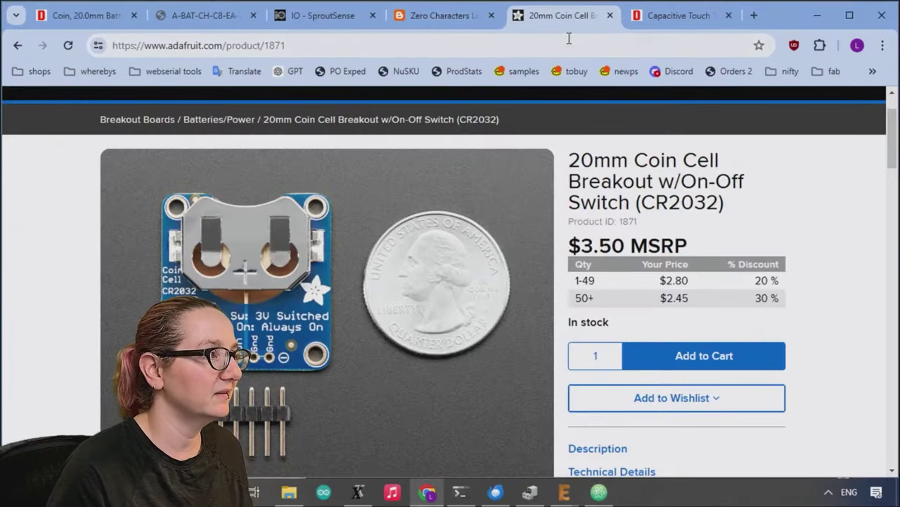
left_click(568, 38)
type("digikey.com")
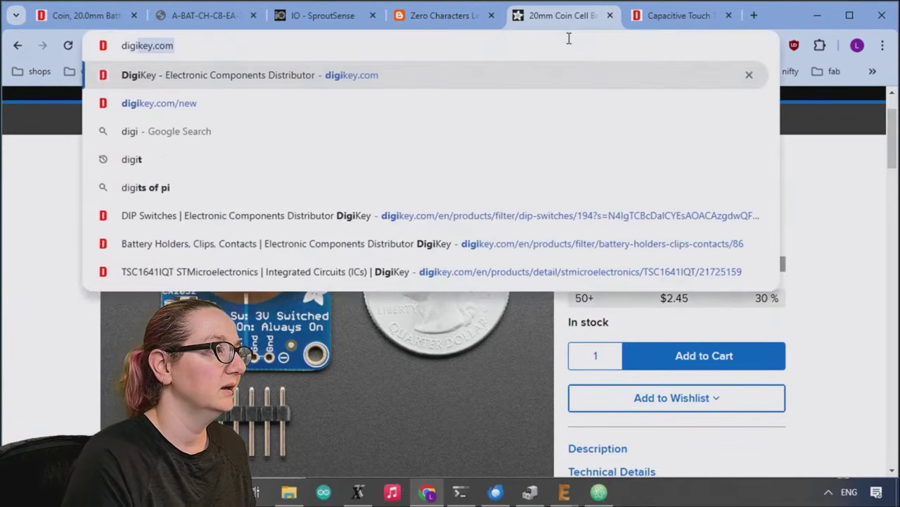
key("Return")
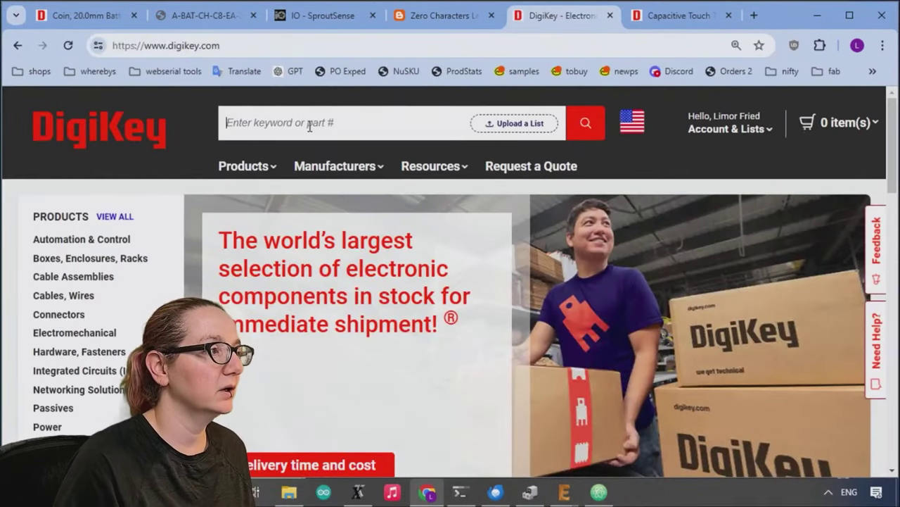
left_click(310, 126)
type("battery holder")
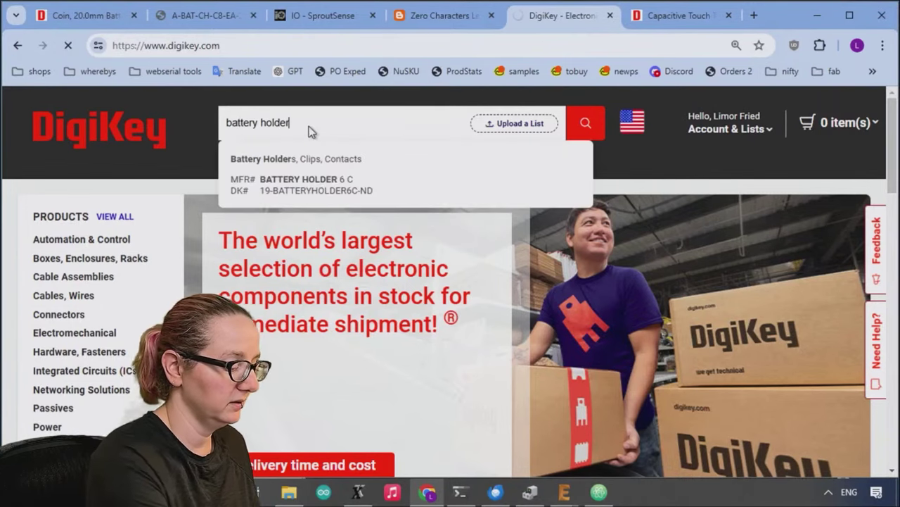
key("Return")
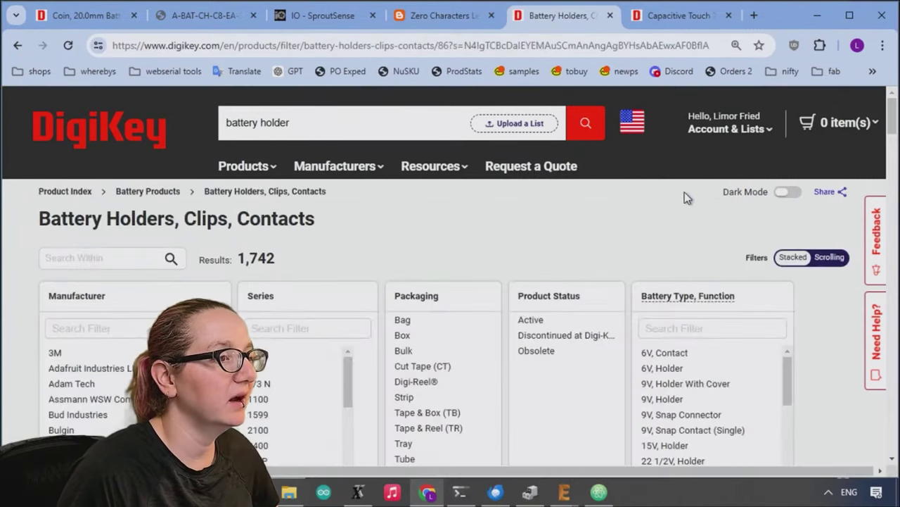
- Browse the battery holder listings and select CR2032 and Coin, 20.0mm in the battery cell size filter
scroll(820, 175, "down", 4)
scroll(820, 176, "down", 12)
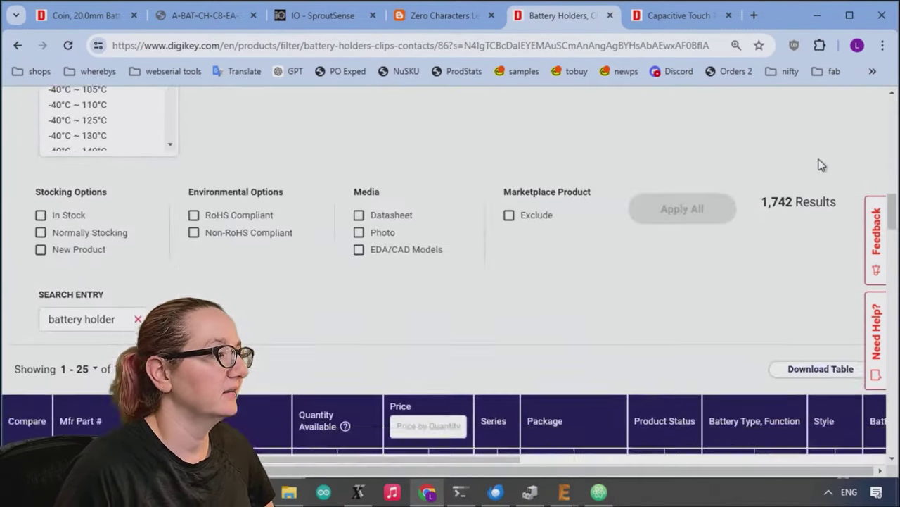
scroll(92, 310, "down", 10)
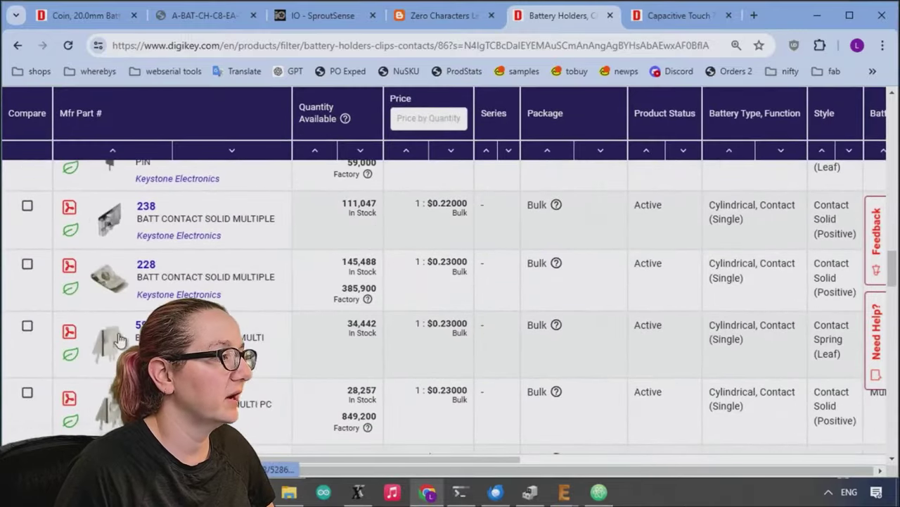
scroll(113, 338, "down", 10)
scroll(199, 262, "up", 15)
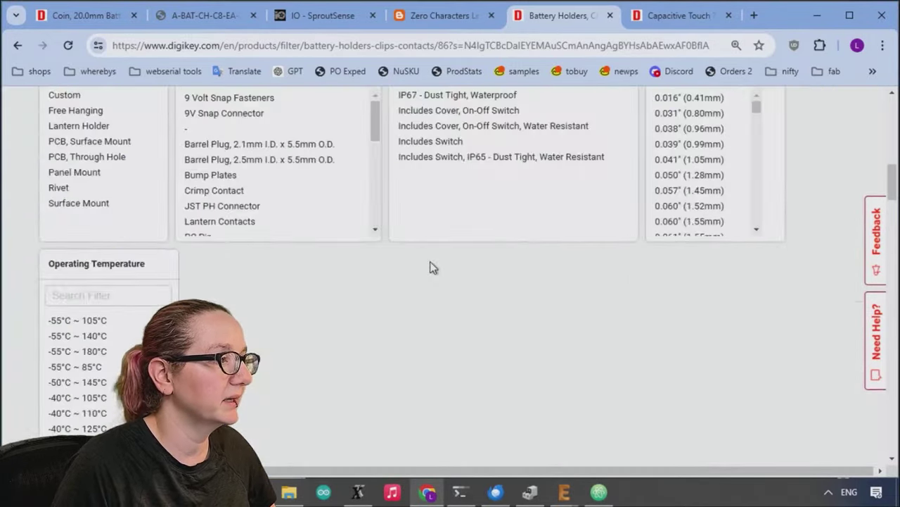
scroll(216, 182, "up", 1)
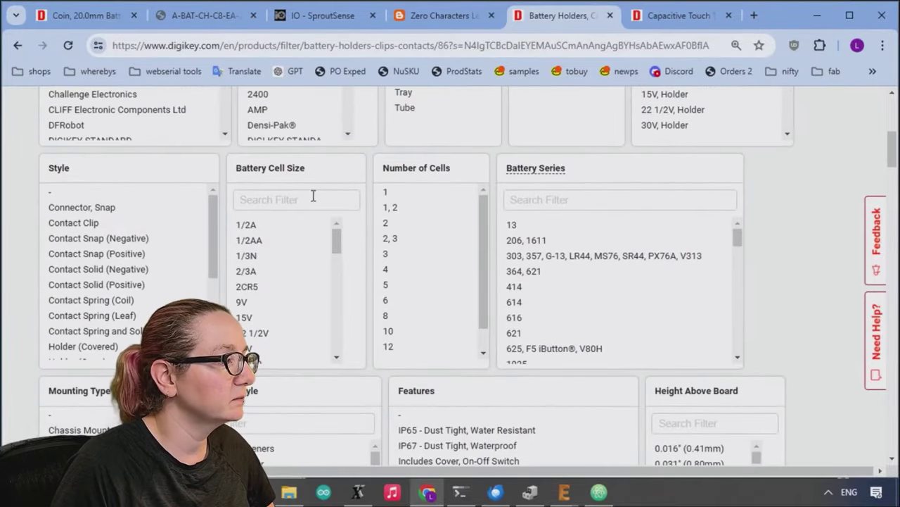
left_click_drag(341, 274, 335, 311)
left_click(254, 303)
left_click(314, 299)
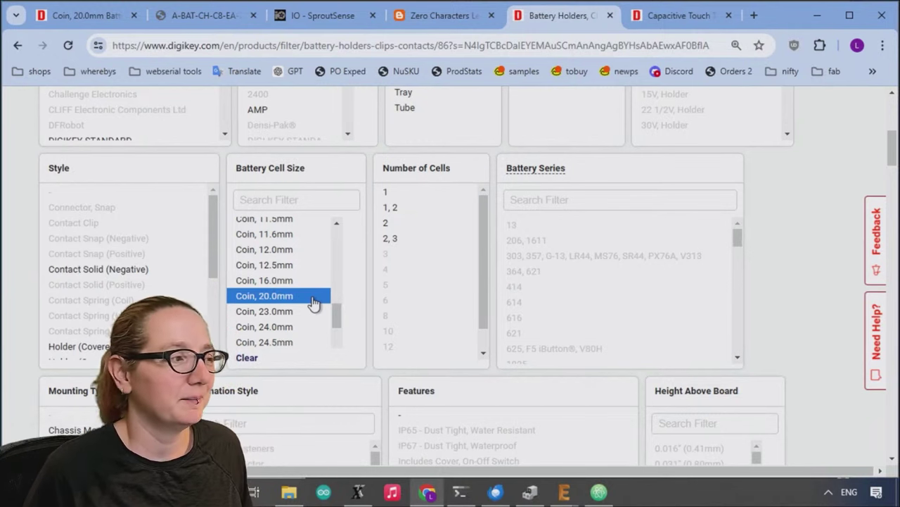
scroll(320, 287, "up", 1)
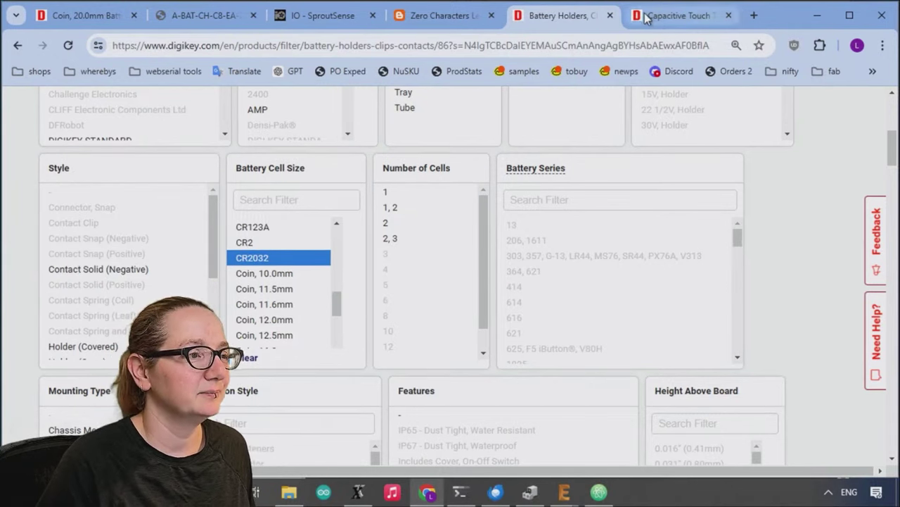
mouse_move(460, 492)
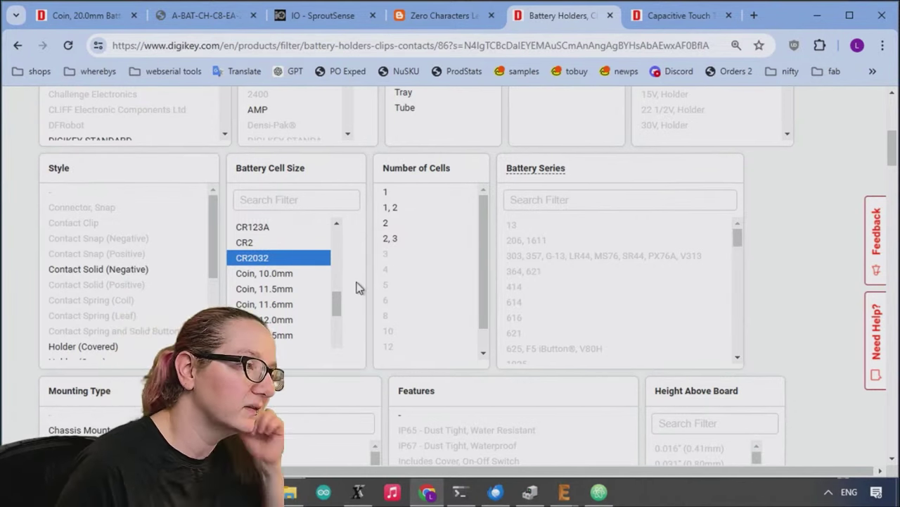
- Select 1 and 1, 2 as the number of cells and apply these together with the chosen battery cell sizes
key("Down")
key("Down")
key("Down")
key("Down")
key("Down")
key("Down")
key("Down")
mouse_move(336, 306)
left_mouse_down()
mouse_move(346, 312)
mouse_move(347, 350)
mouse_move(348, 288)
mouse_move(342, 311)
mouse_move(352, 308)
left_mouse_up()
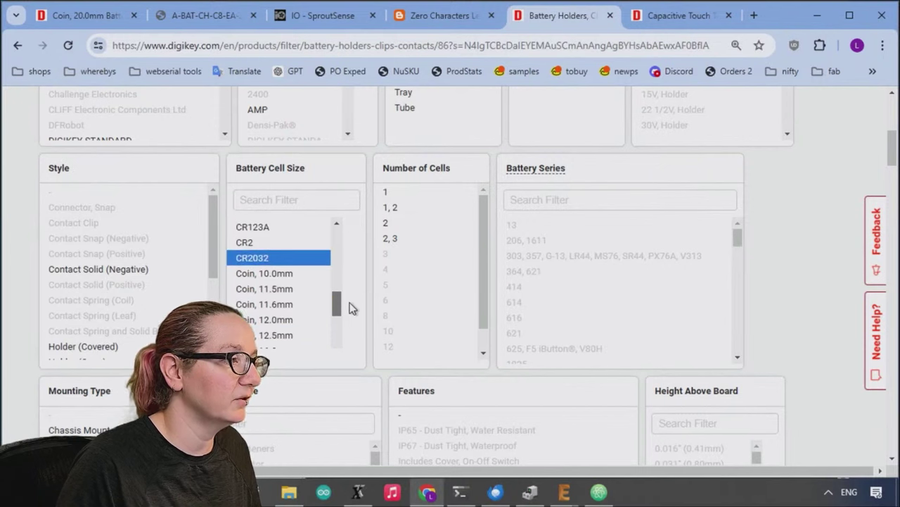
left_click(393, 192)
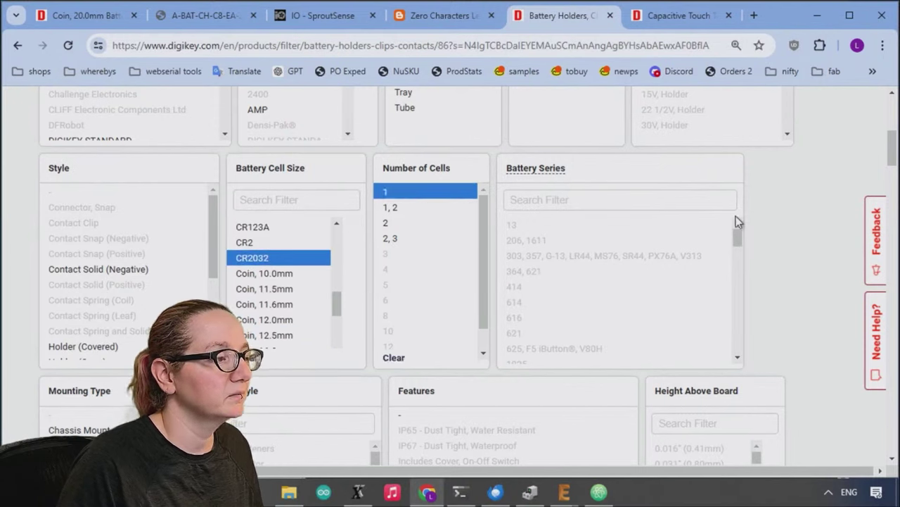
left_click(391, 208)
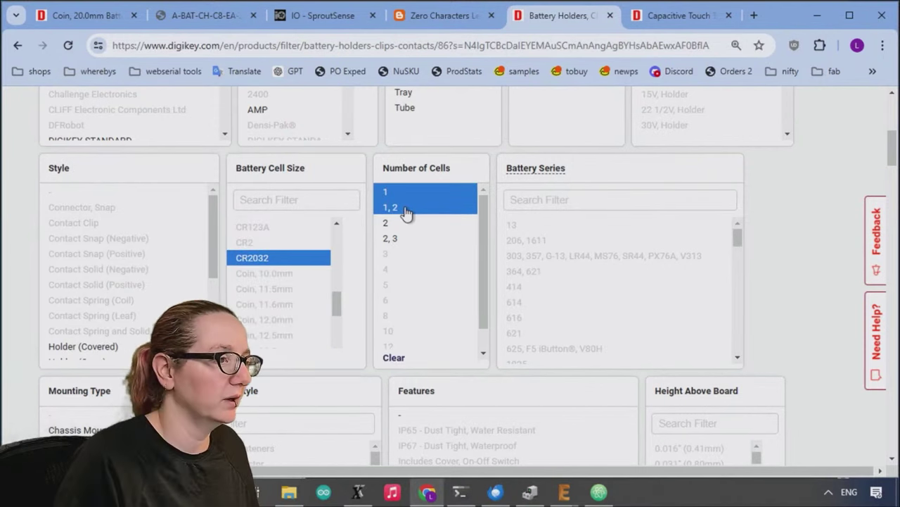
scroll(773, 247, "down", 10)
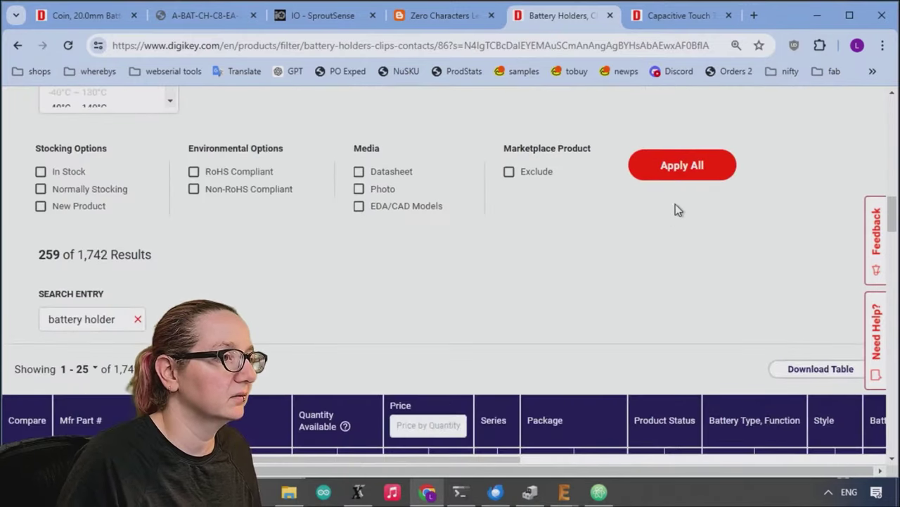
left_click(679, 167)
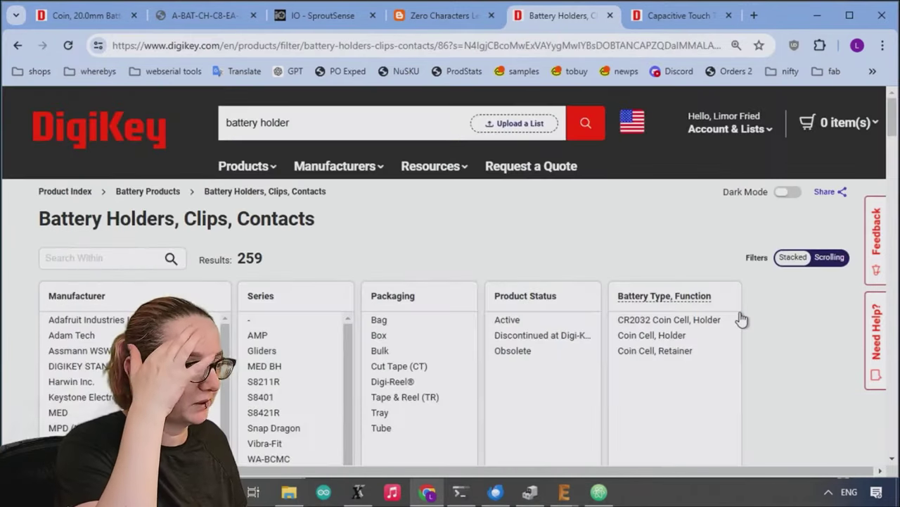
- Restrict the battery holder results to parts with Active product status
scroll(590, 202, "down", 1)
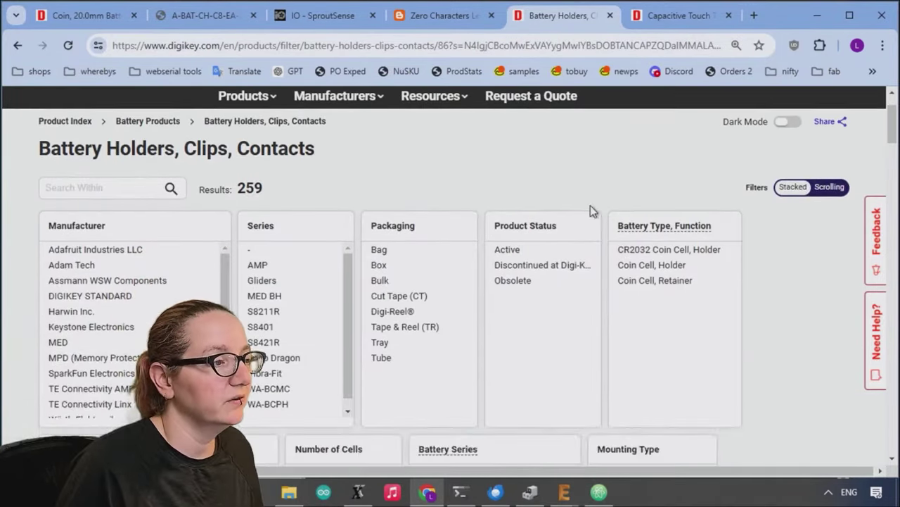
left_click(545, 250)
scroll(765, 339, "down", 8)
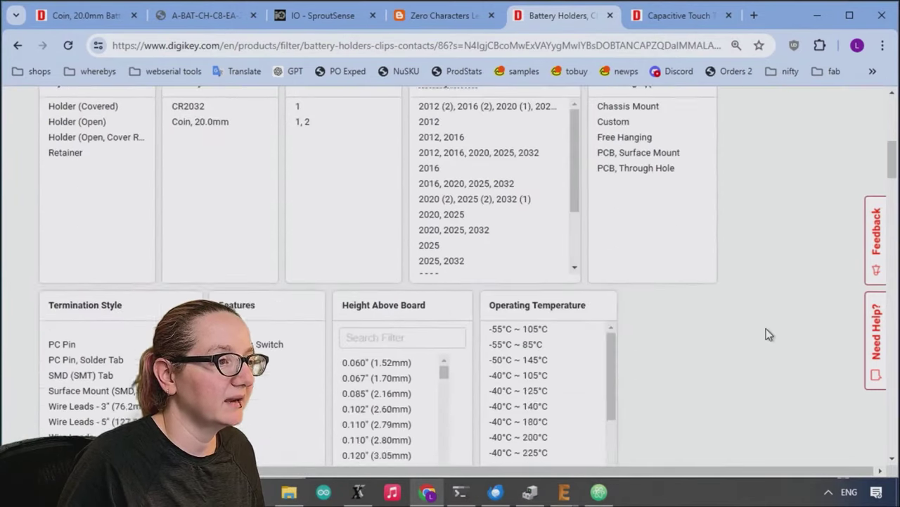
left_click(694, 350)
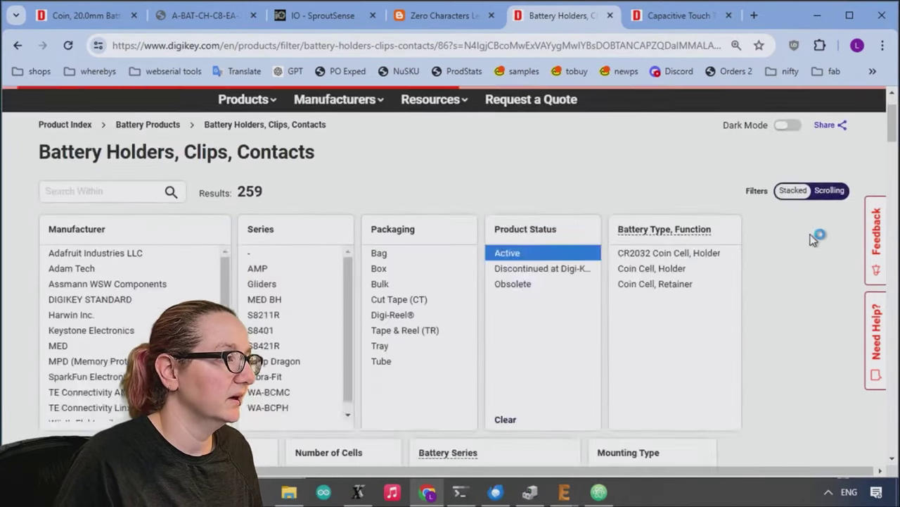
- Look through the active 20 mm coin cell parts and compare the enlarged pictures of the retainers and holders
scroll(759, 261, "down", 5)
scroll(758, 262, "down", 10)
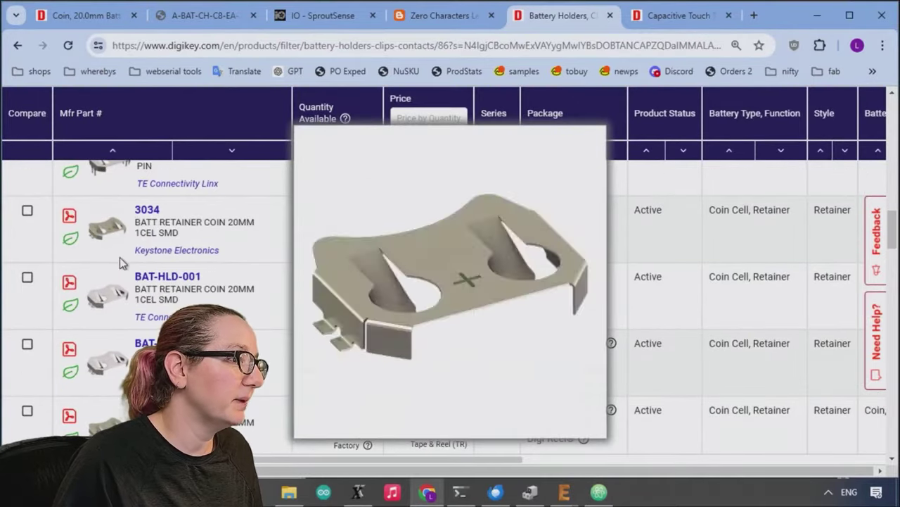
mouse_move(111, 236)
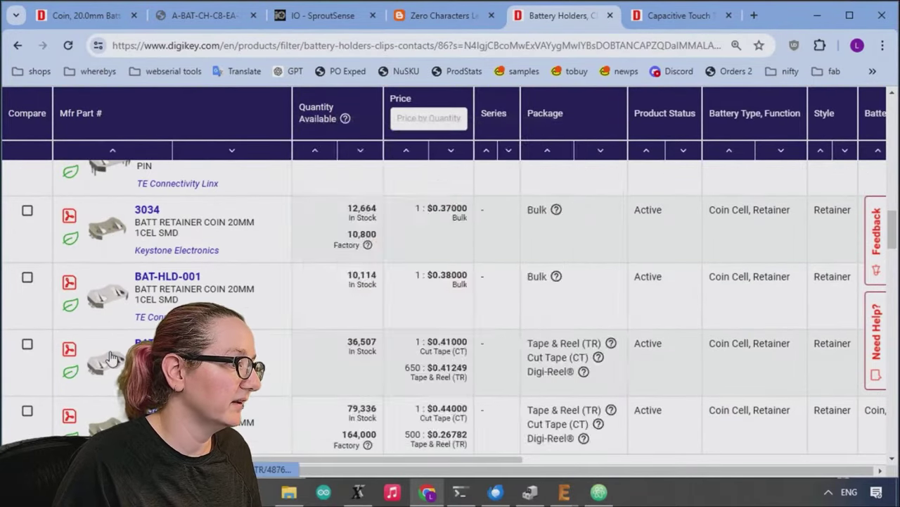
scroll(111, 235, "down", 6)
scroll(112, 355, "down", 3)
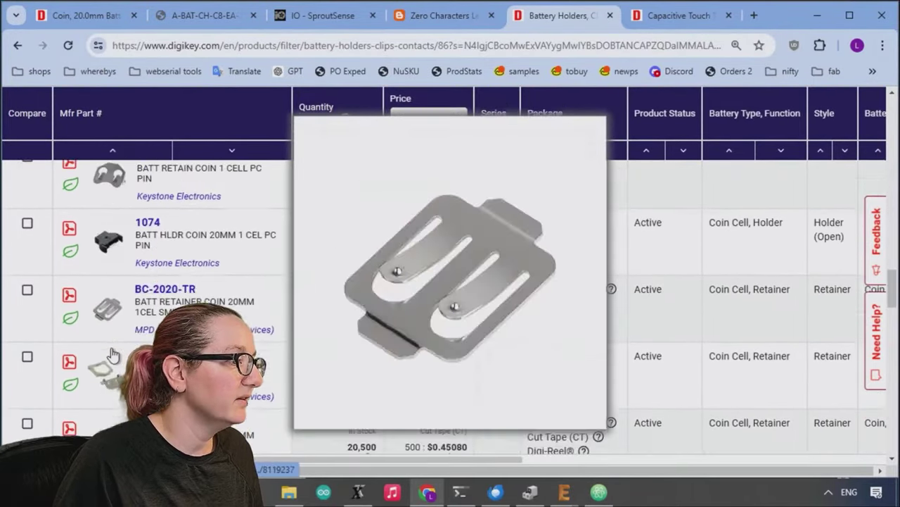
scroll(109, 264, "up", 1)
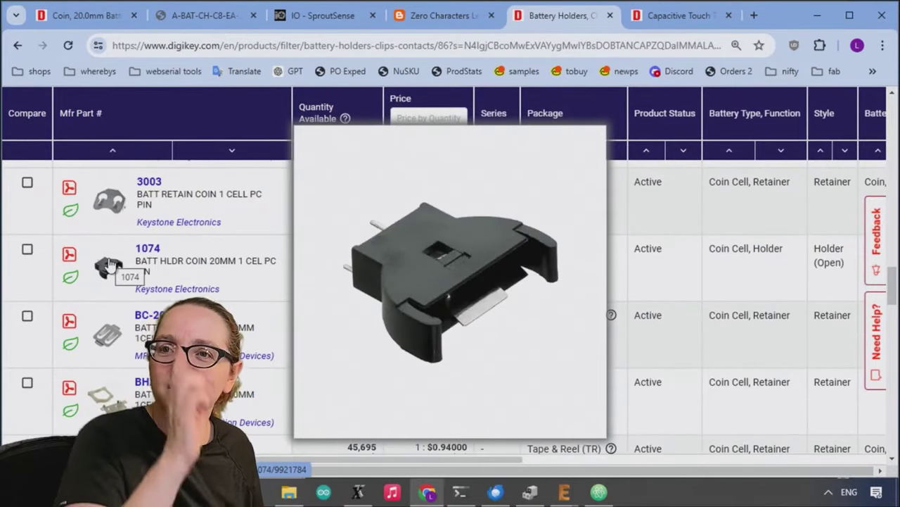
scroll(109, 264, "down", 2)
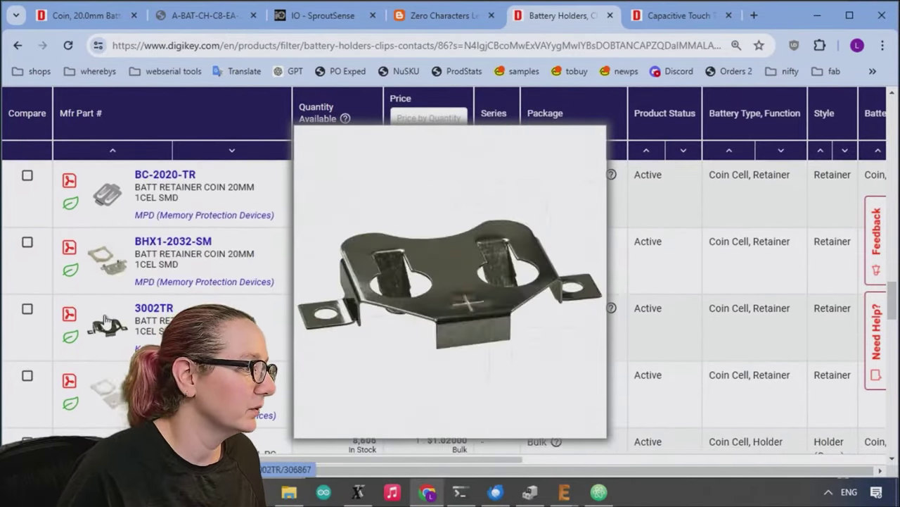
scroll(102, 331, "down", 1)
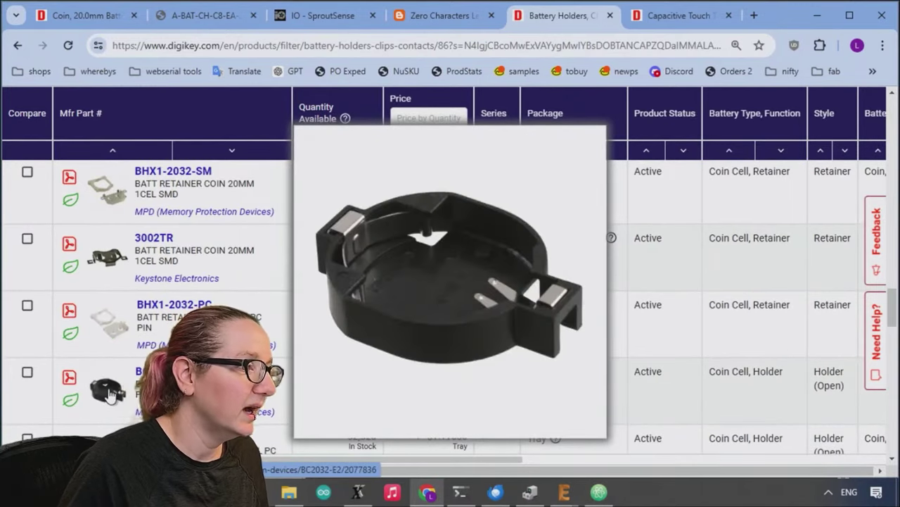
scroll(109, 394, "down", 1)
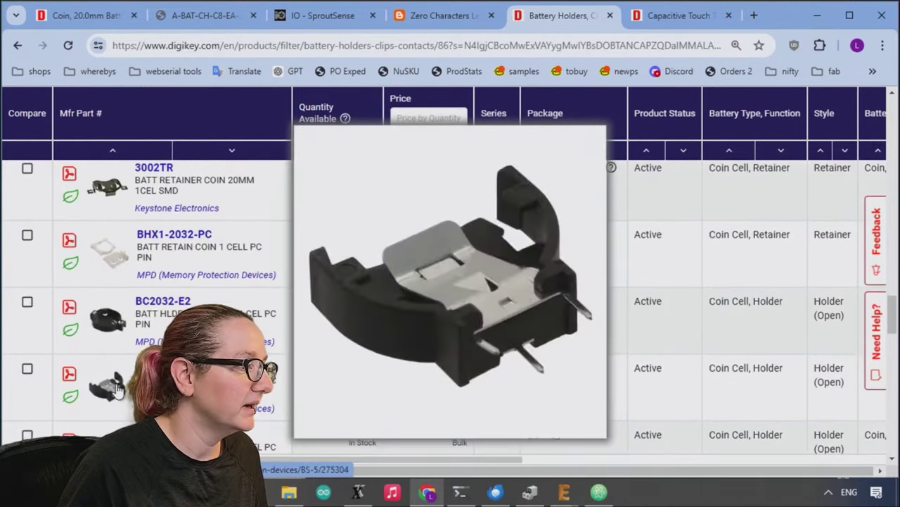
scroll(113, 387, "down", 2)
scroll(117, 383, "down", 3)
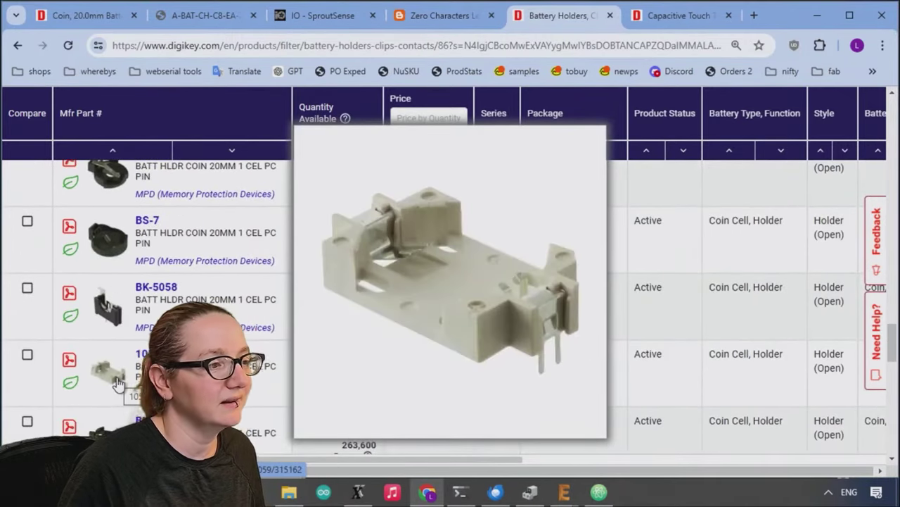
- Filter the battery holders by the PCB, Surface Mount mounting type
scroll(561, 280, "up", 12)
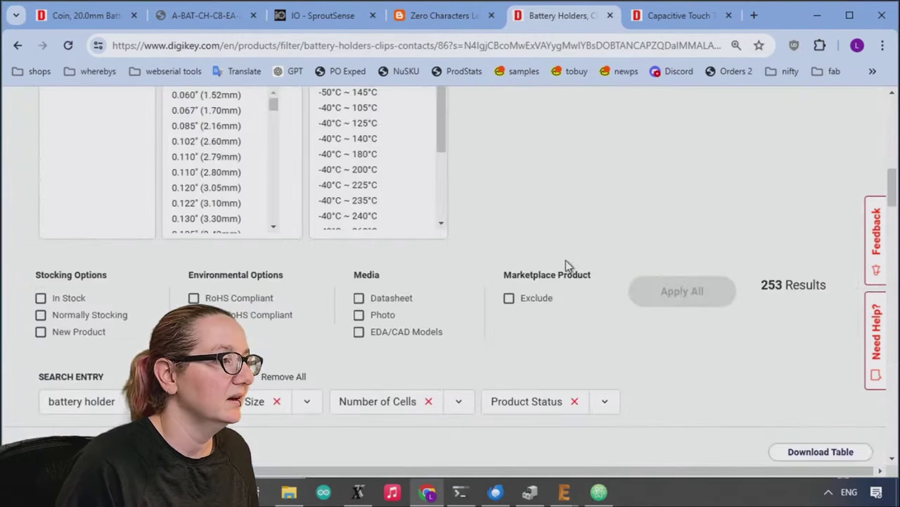
scroll(566, 261, "up", 4)
scroll(793, 287, "up", 1)
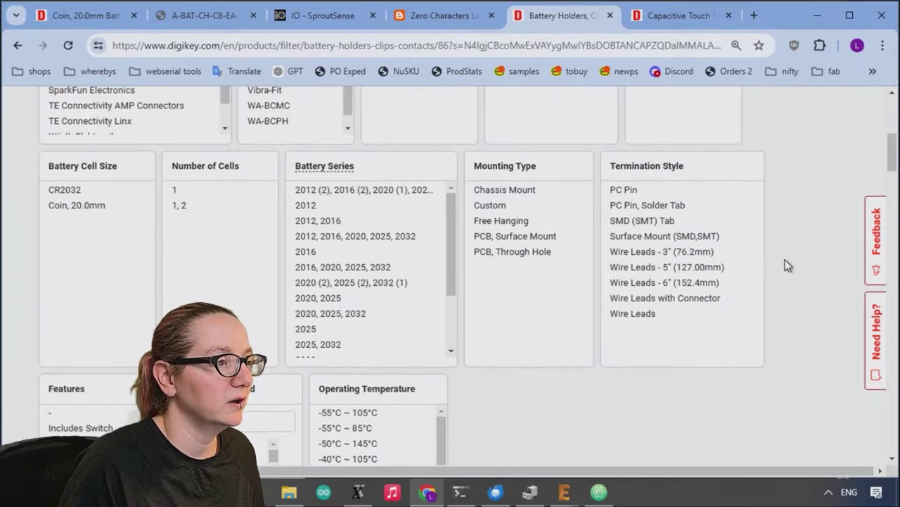
scroll(763, 248, "up", 1)
left_click(556, 306)
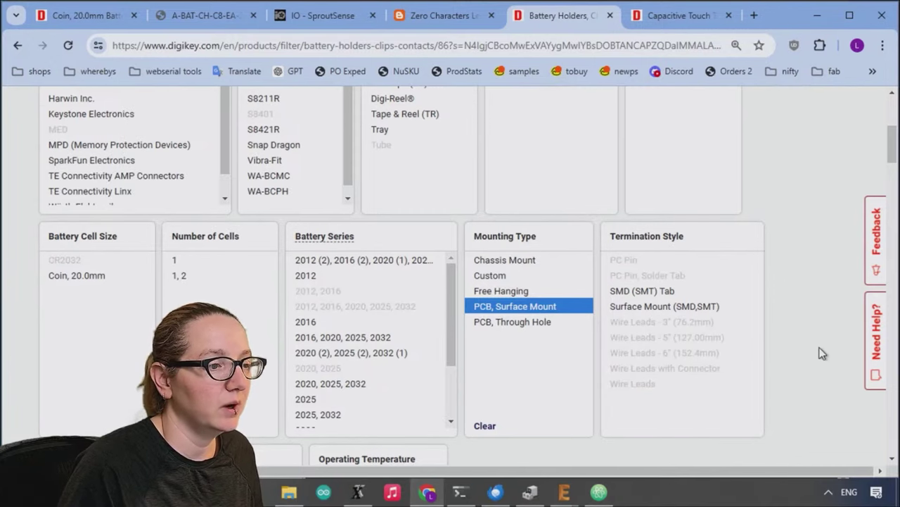
scroll(822, 352, "down", 10)
scroll(738, 211, "up", 5)
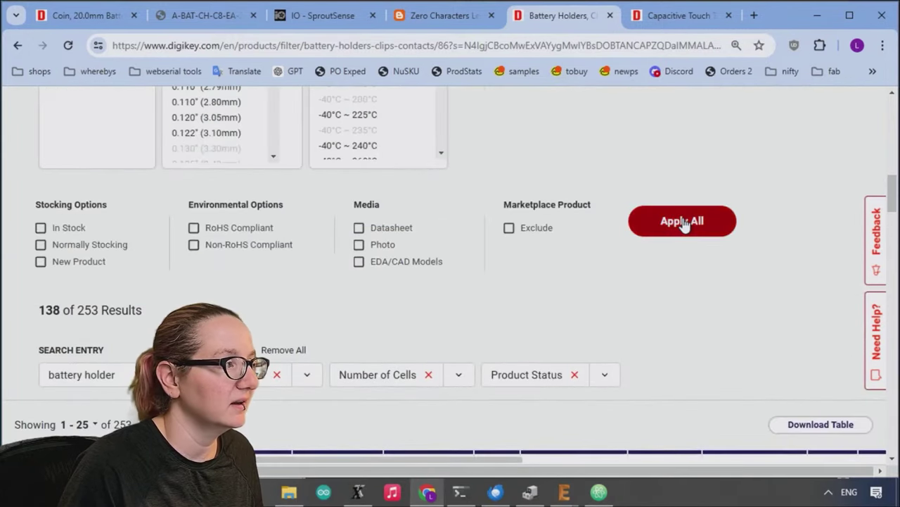
left_click(682, 222)
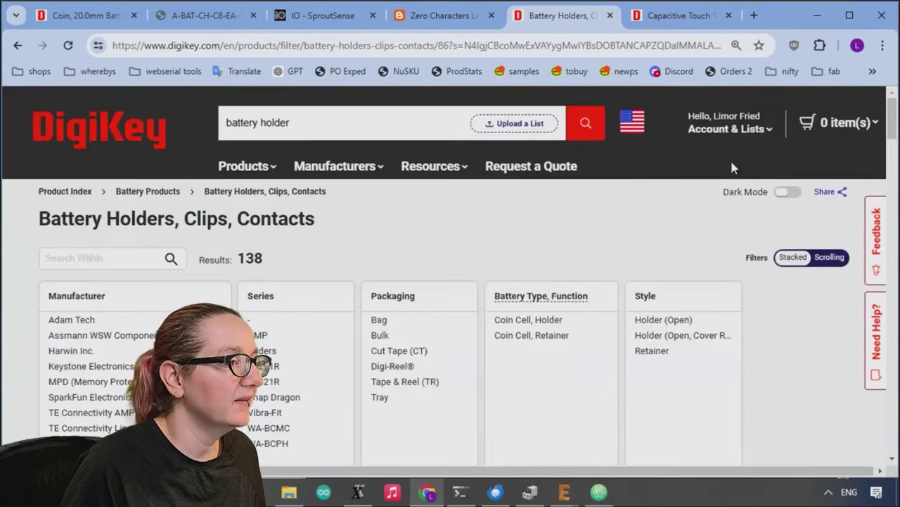
- Limit the surface-mount battery holders to parts that are In Stock
scroll(703, 242, "down", 5)
scroll(703, 241, "down", 3)
left_click(58, 217)
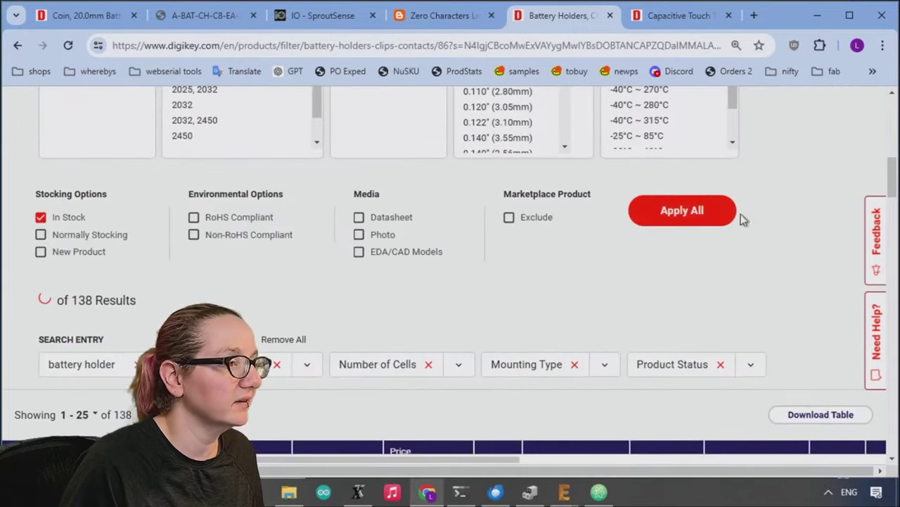
left_click(697, 222)
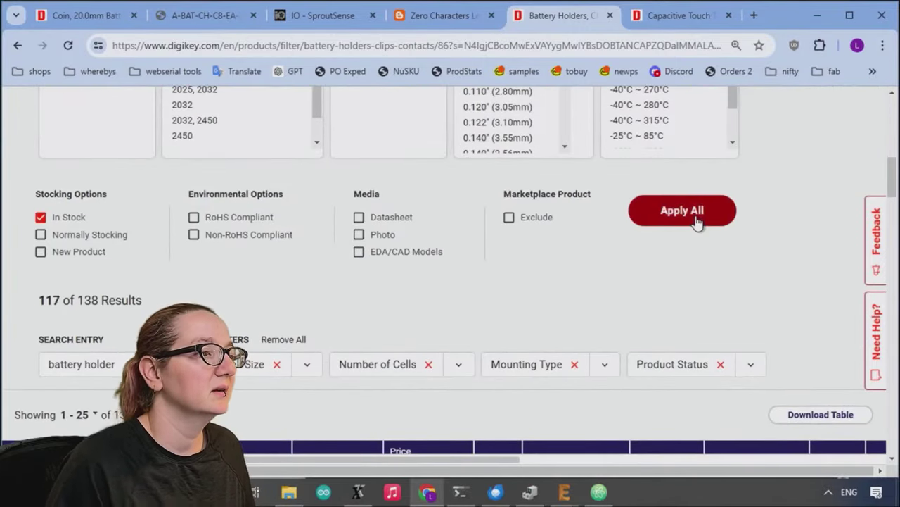
left_click(696, 221)
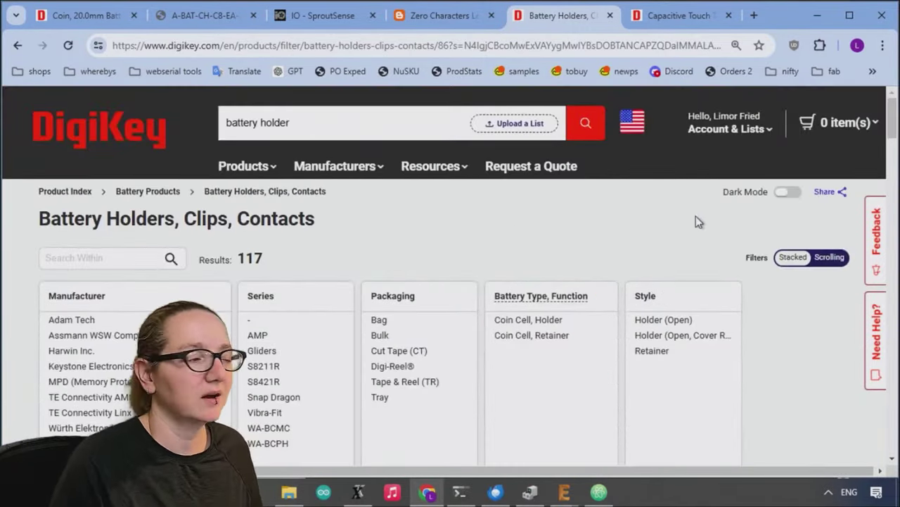
- Look through the in-stock surface-mount parts on the first results page, comparing their pictures, prices, battery functions and styles
scroll(685, 227, "down", 10)
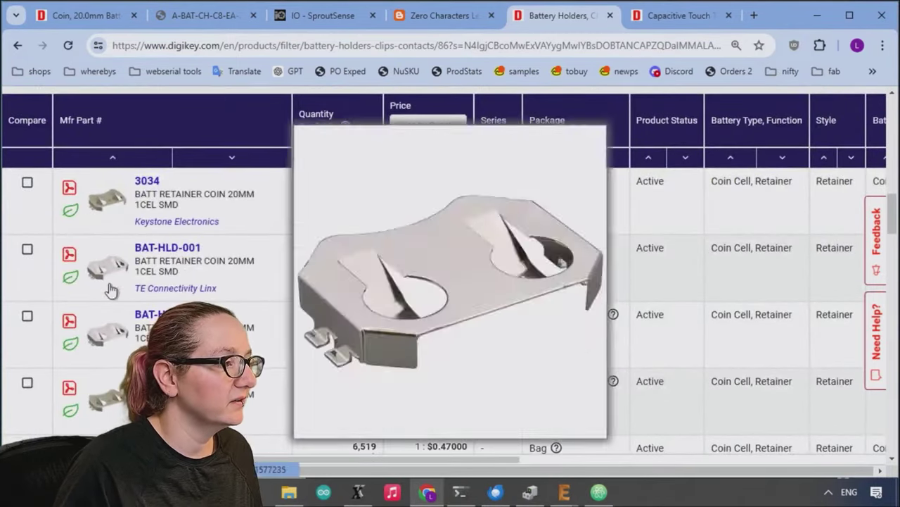
scroll(105, 204, "down", 1)
scroll(673, 321, "down", 4)
scroll(673, 321, "up", 1)
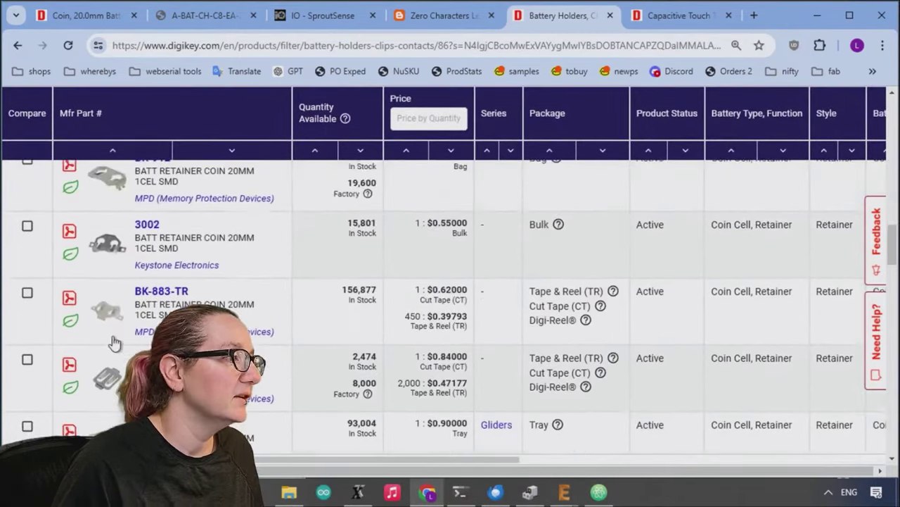
scroll(673, 320, "down", 1)
scroll(774, 423, "up", 6)
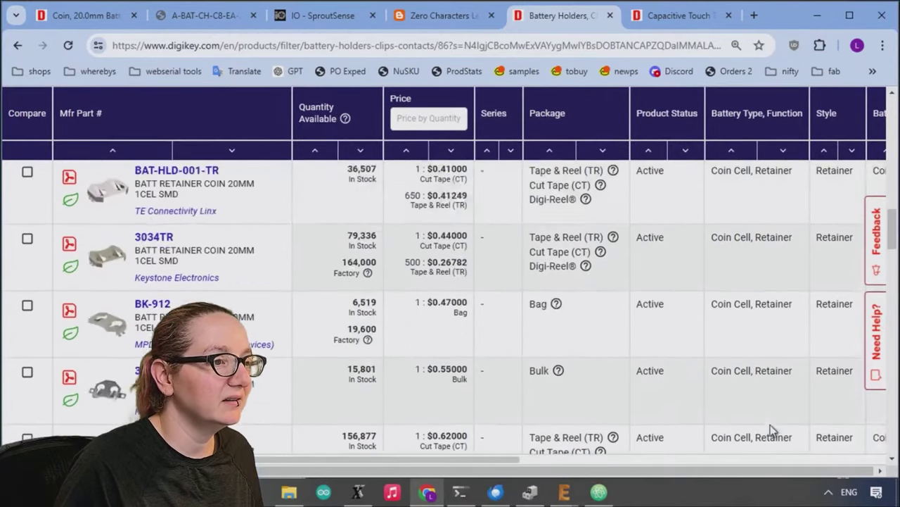
scroll(777, 422, "down", 8)
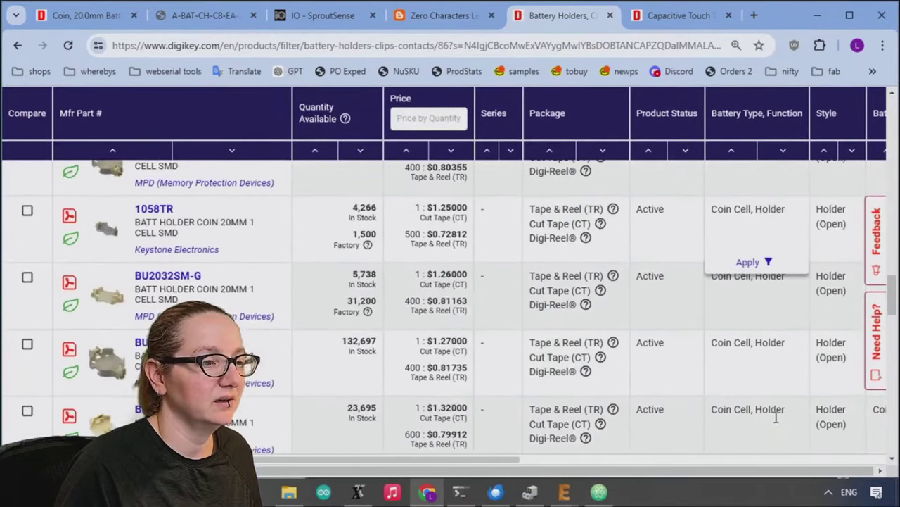
scroll(786, 261, "up", 3)
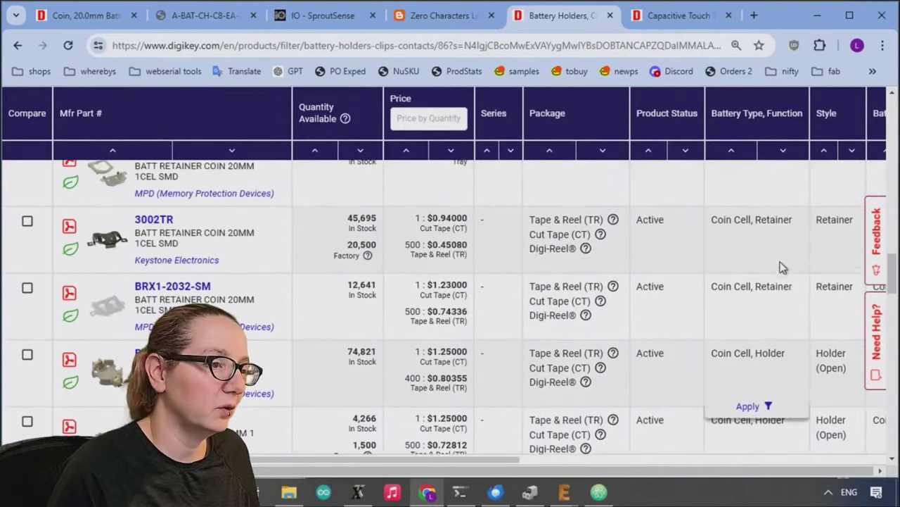
scroll(765, 328, "down", 5)
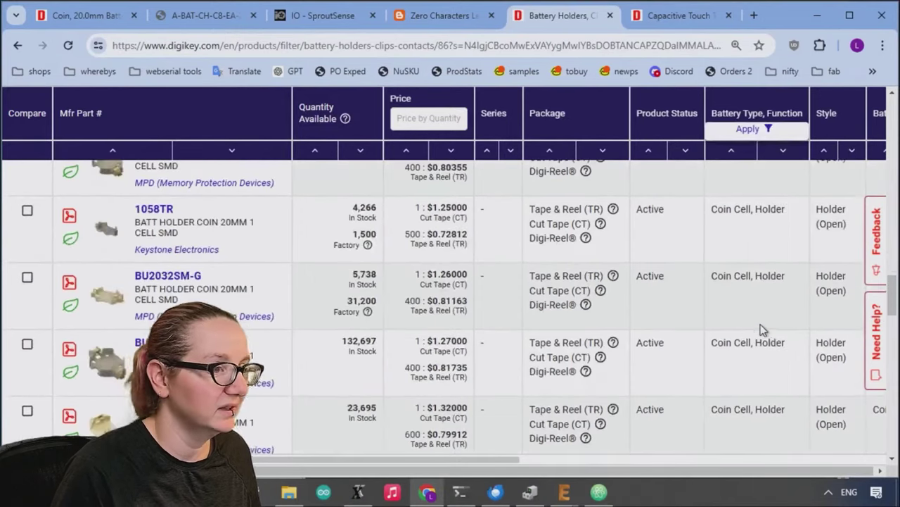
scroll(766, 328, "down", 6)
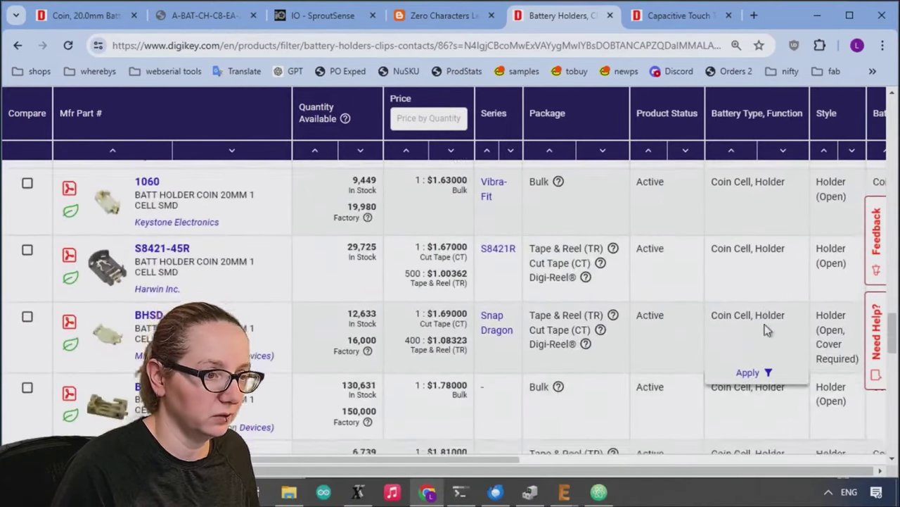
scroll(572, 308, "down", 3)
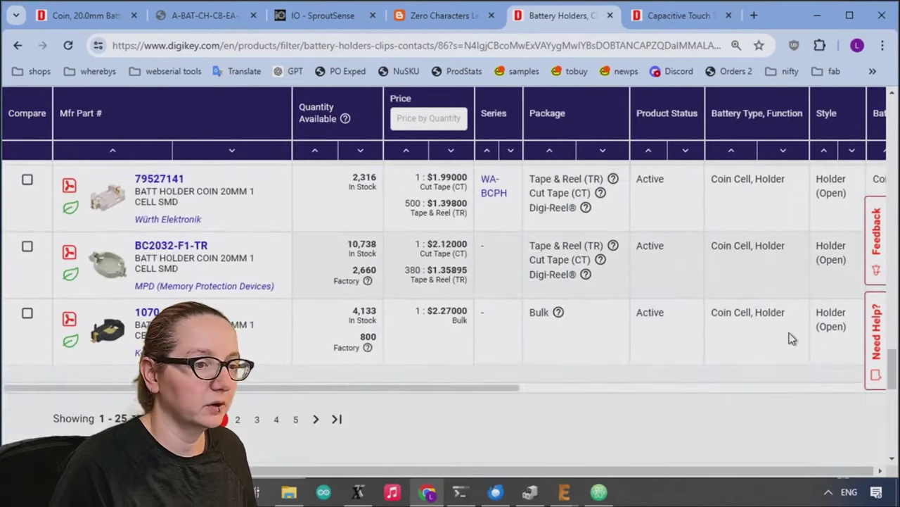
- Filter the battery holders to the Holder (Open) and Holder (Open, Cover Required) styles
scroll(806, 202, "up", 20)
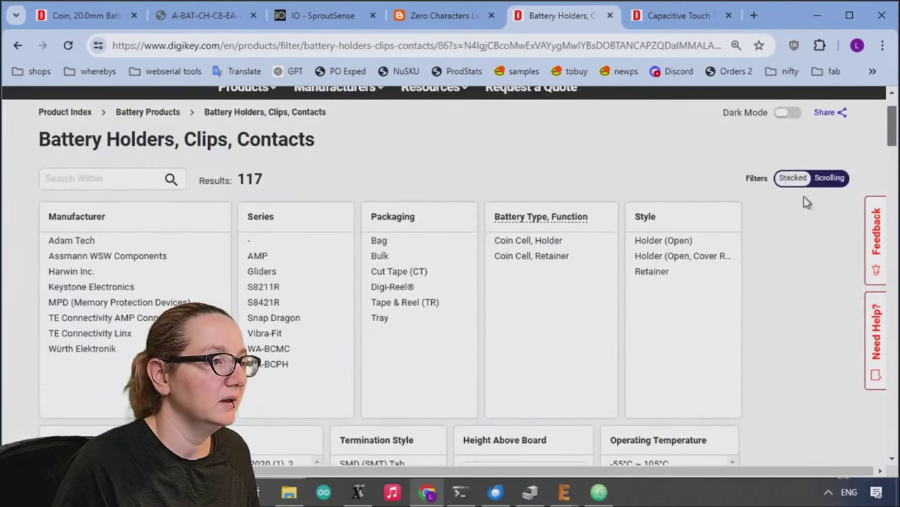
scroll(806, 203, "down", 1)
scroll(802, 201, "down", 1)
left_click_drag(683, 118, 686, 106)
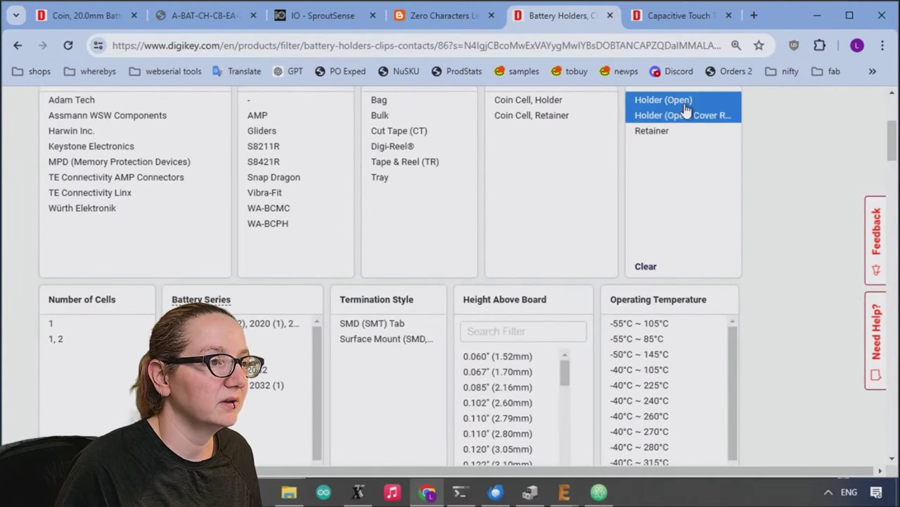
scroll(788, 203, "up", 1)
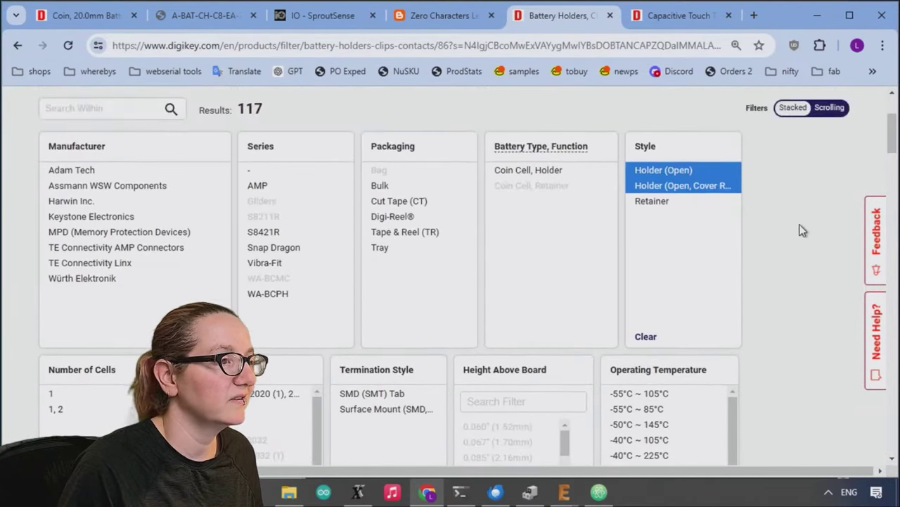
scroll(800, 229, "down", 3)
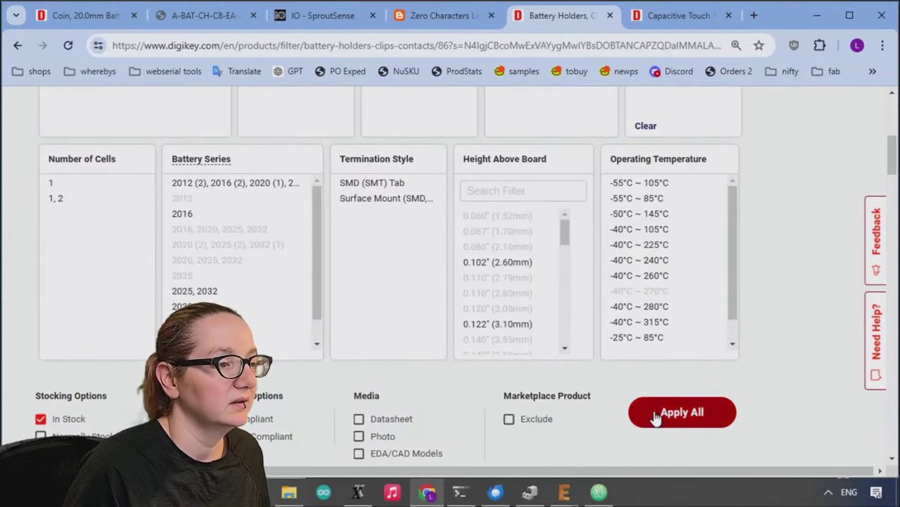
- Look through the open-style holders and compare the enlarged pictures of their shapes, along with prices and stock
scroll(776, 251, "down", 7)
scroll(567, 265, "up", 1)
mouse_move(118, 345)
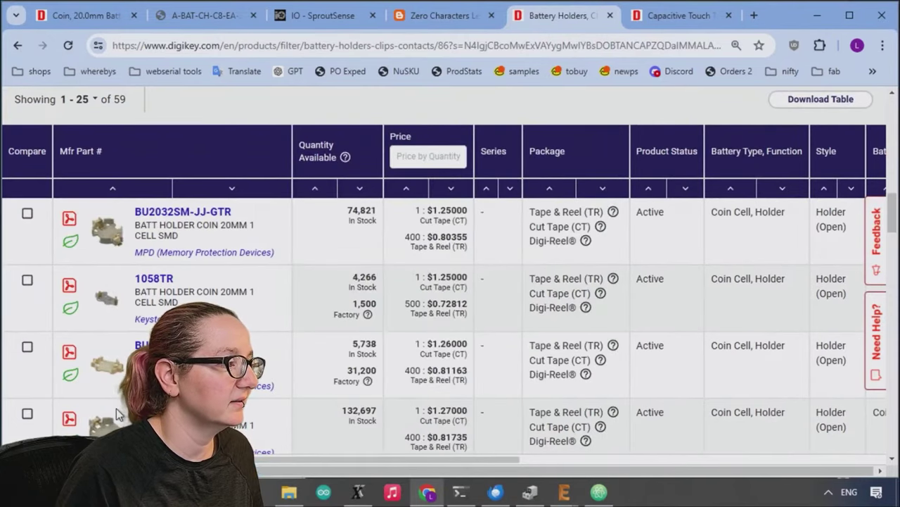
scroll(116, 416, "down", 2)
scroll(105, 414, "down", 2)
mouse_move(102, 411)
scroll(102, 411, "down", 2)
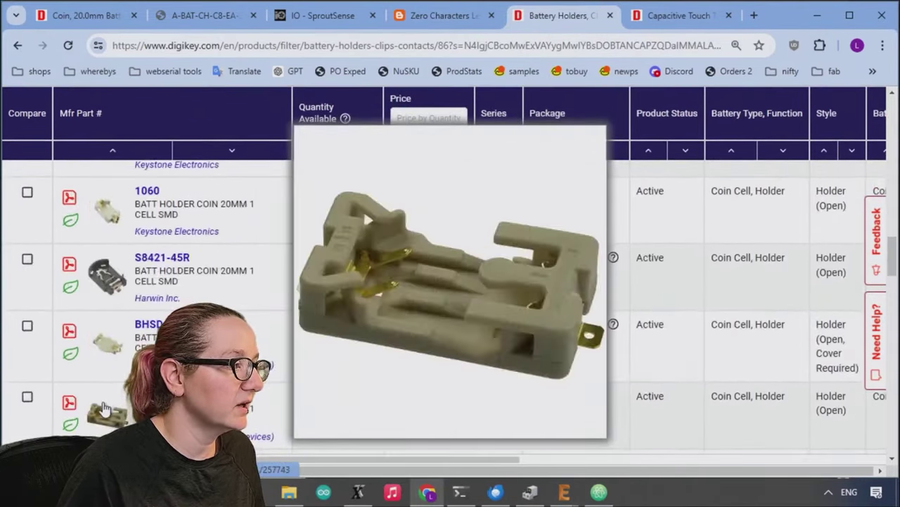
scroll(104, 394, "down", 2)
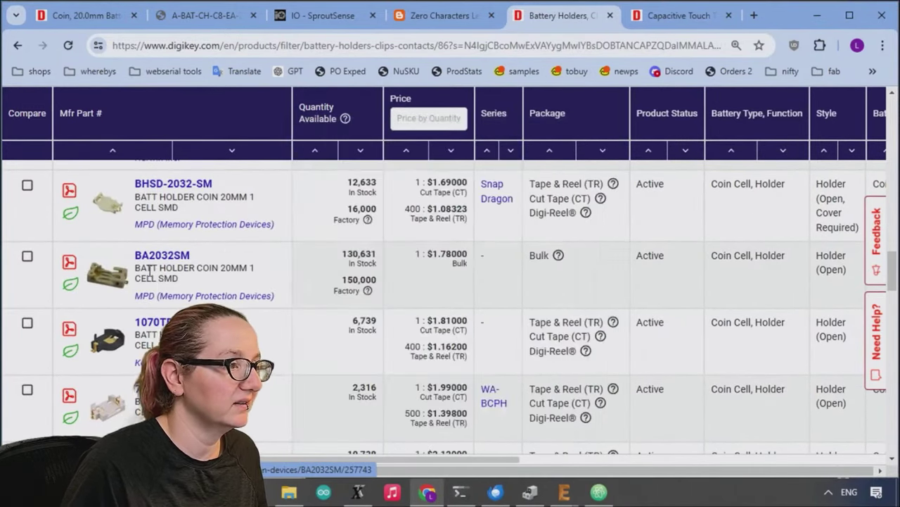
mouse_move(111, 274)
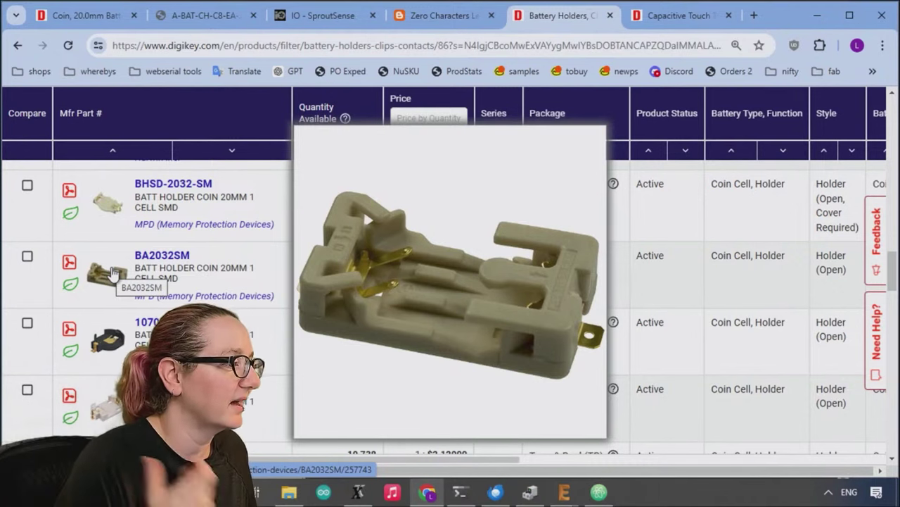
scroll(113, 273, "down", 2)
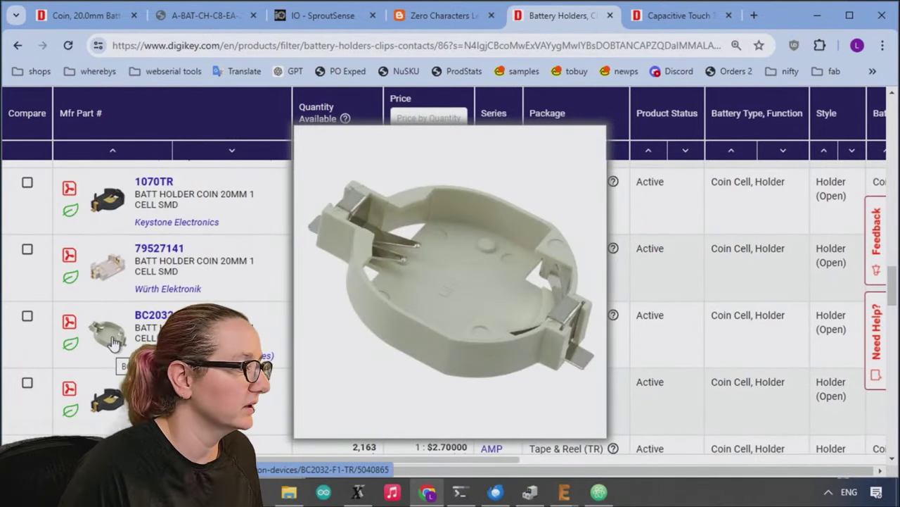
scroll(109, 372, "down", 1)
scroll(109, 371, "down", 2)
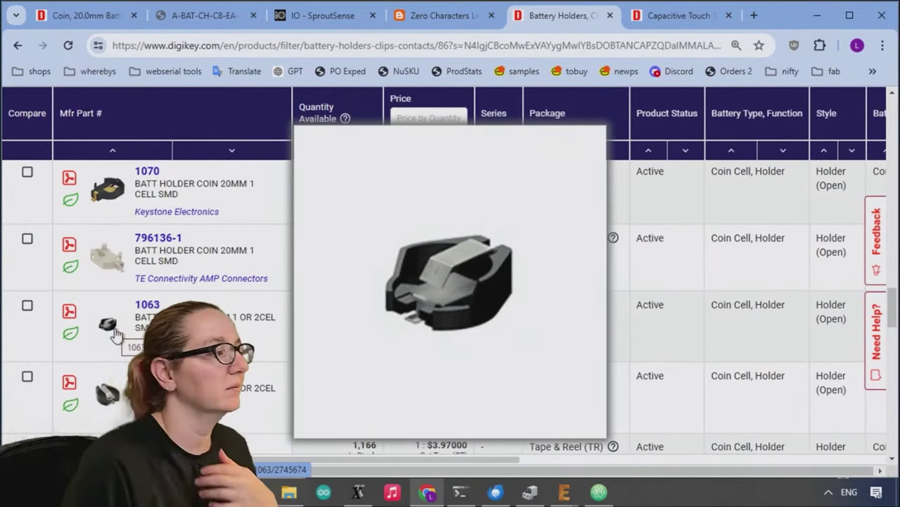
- Filter the holders by Cut Tape (CT), Digi-Reel and Tape & Reel (TR) packaging
scroll(601, 327, "up", 10)
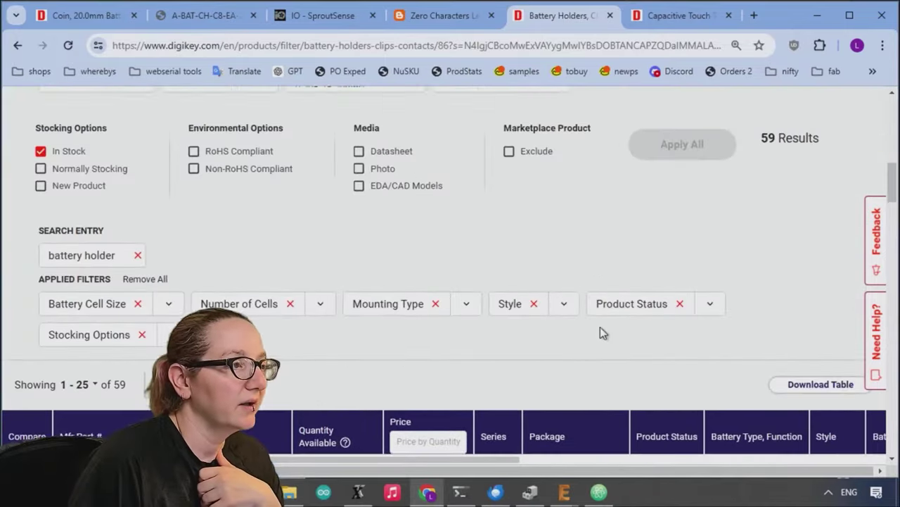
scroll(600, 327, "up", 6)
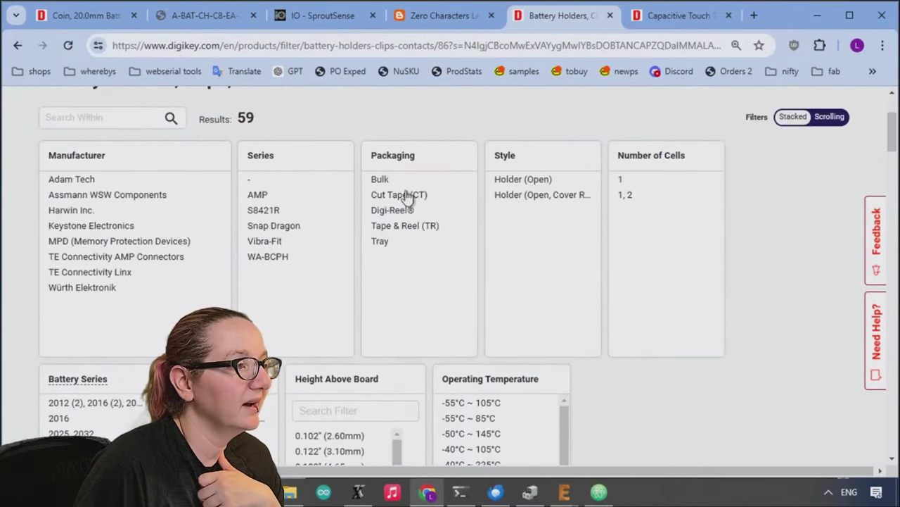
scroll(748, 261, "down", 12)
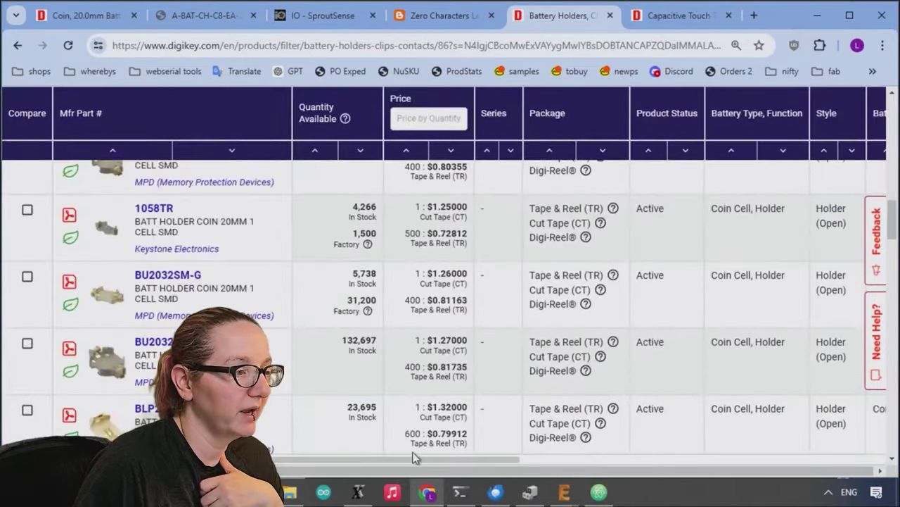
left_click_drag(408, 459, 297, 459)
scroll(469, 351, "down", 4)
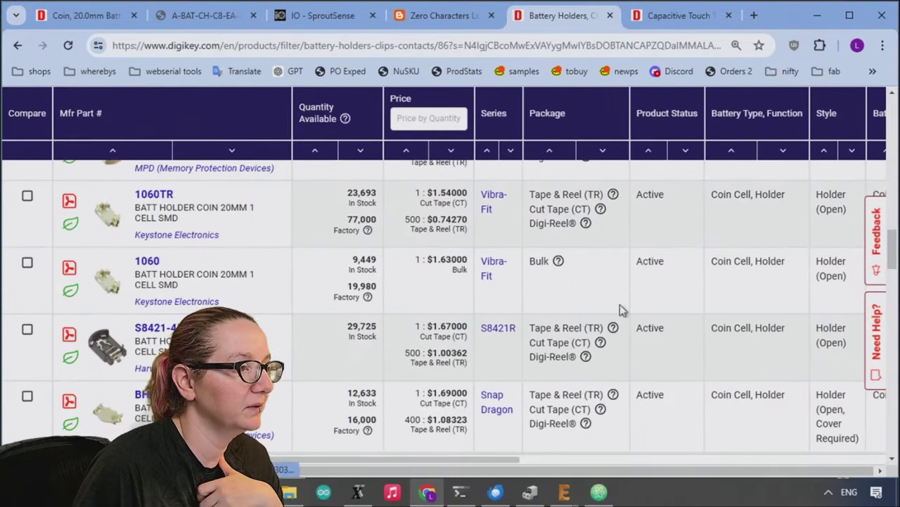
scroll(699, 354, "up", 10)
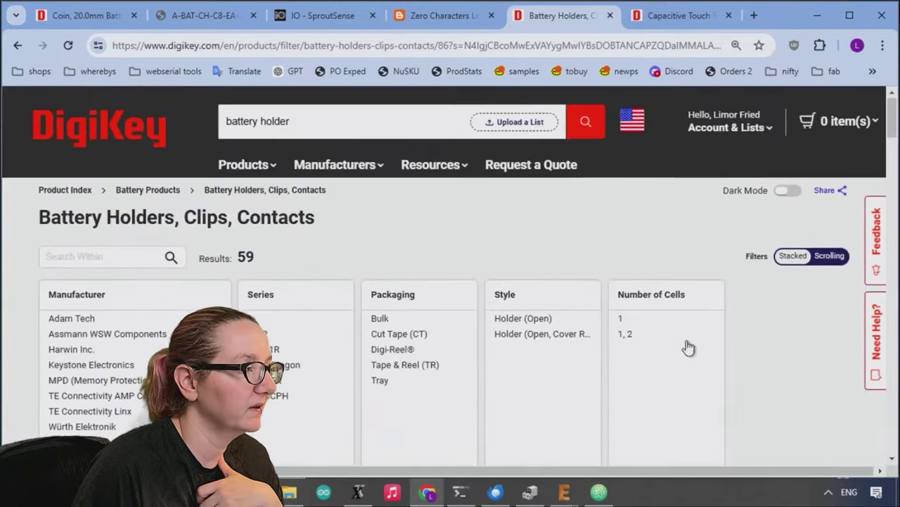
left_click_drag(439, 192, 431, 225)
scroll(795, 315, "down", 3)
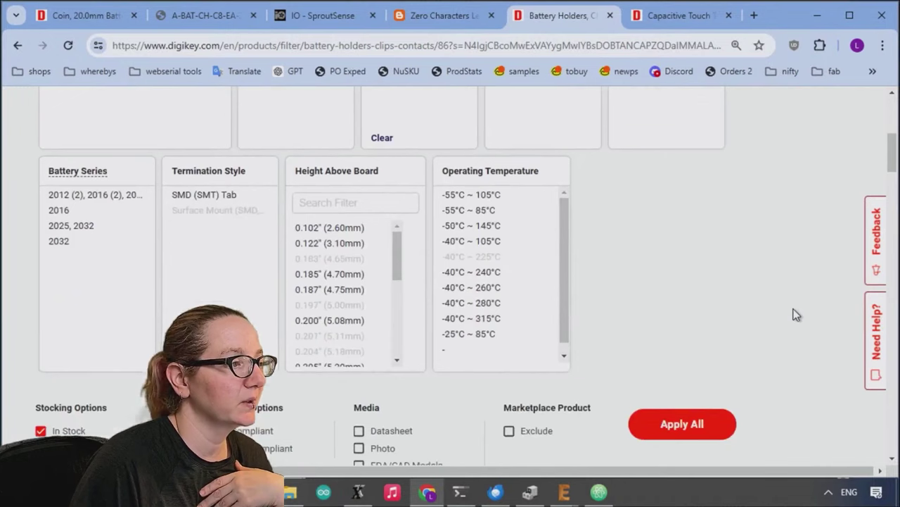
left_click(695, 420)
- Limit the battery series to 2025, 2032 and 2032
scroll(763, 290, "down", 3)
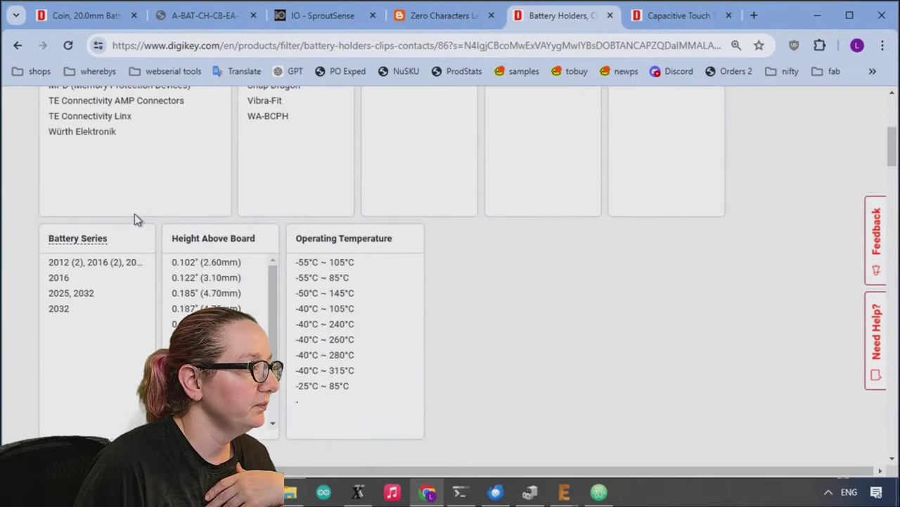
left_click(97, 294)
left_click(96, 310, "shift")
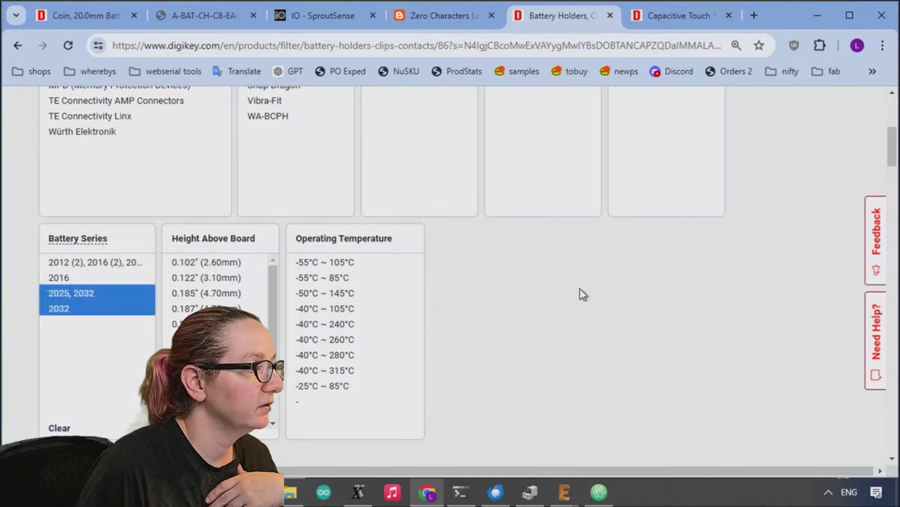
scroll(630, 278, "down", 3)
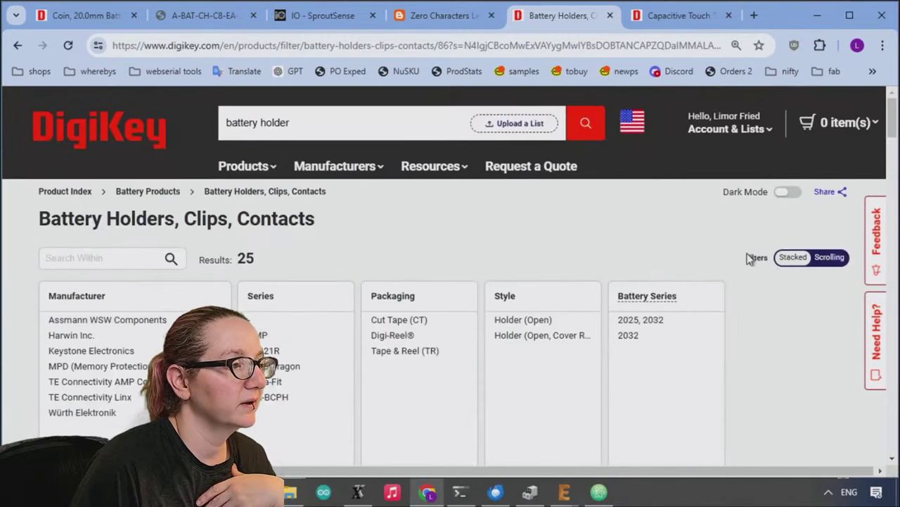
- Check the first filtered holders and sort the results by price in ascending order
scroll(707, 246, "down", 4)
scroll(702, 243, "down", 10)
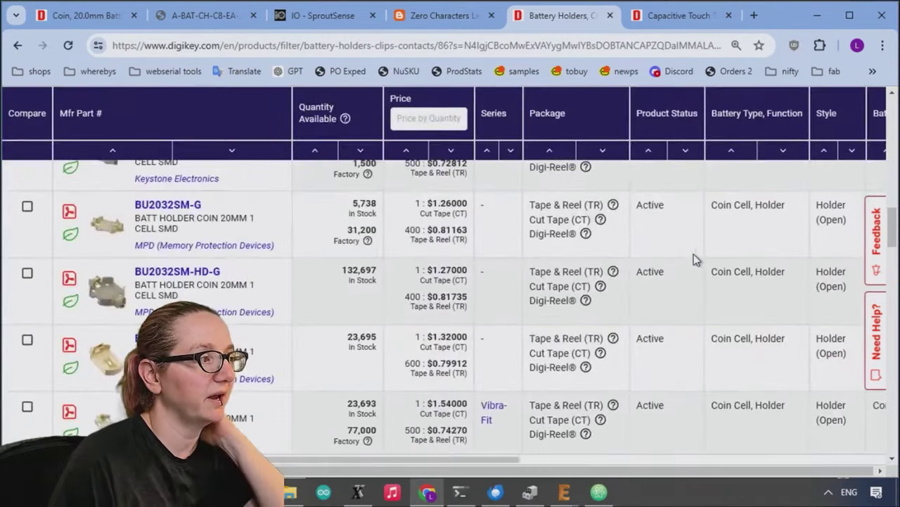
scroll(676, 281, "up", 1)
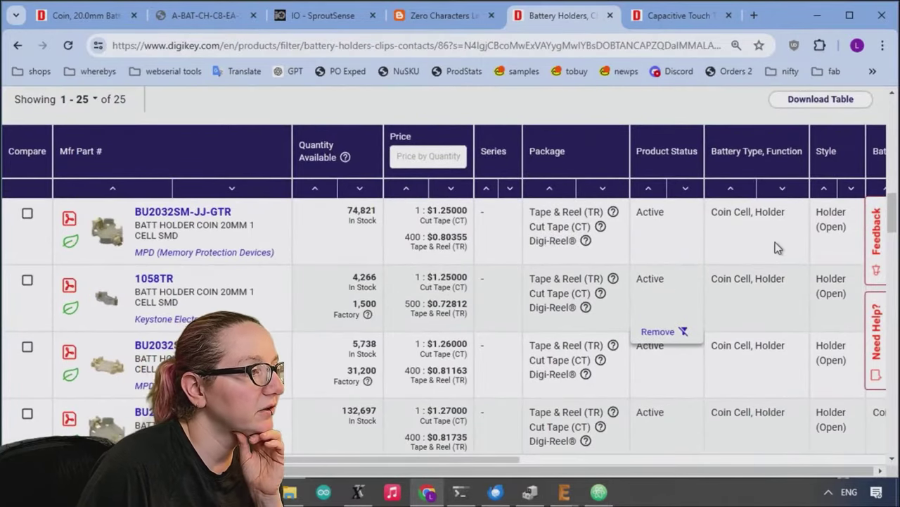
scroll(763, 239, "down", 2)
mouse_move(92, 299)
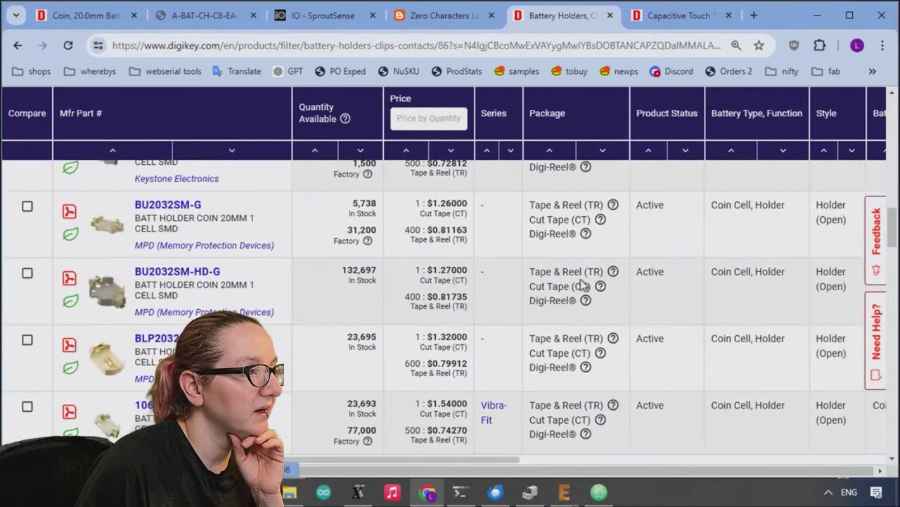
scroll(581, 283, "up", 4)
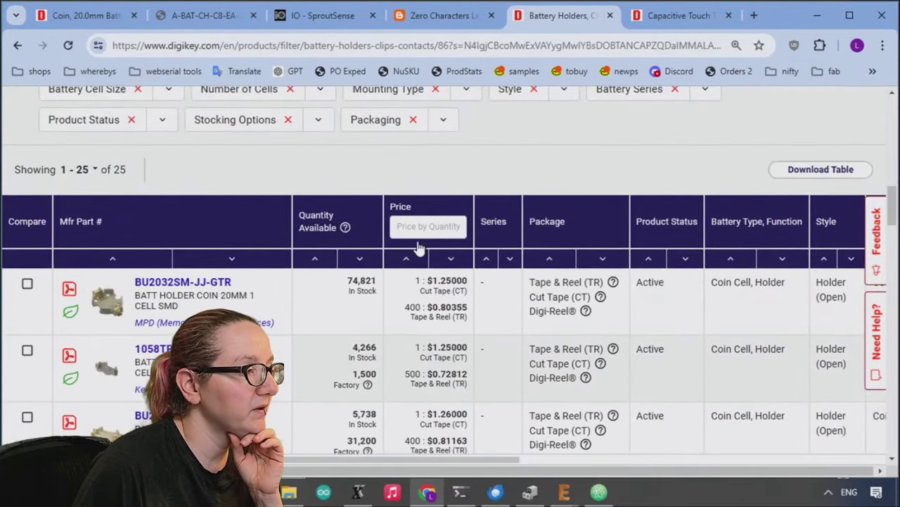
left_click(406, 259)
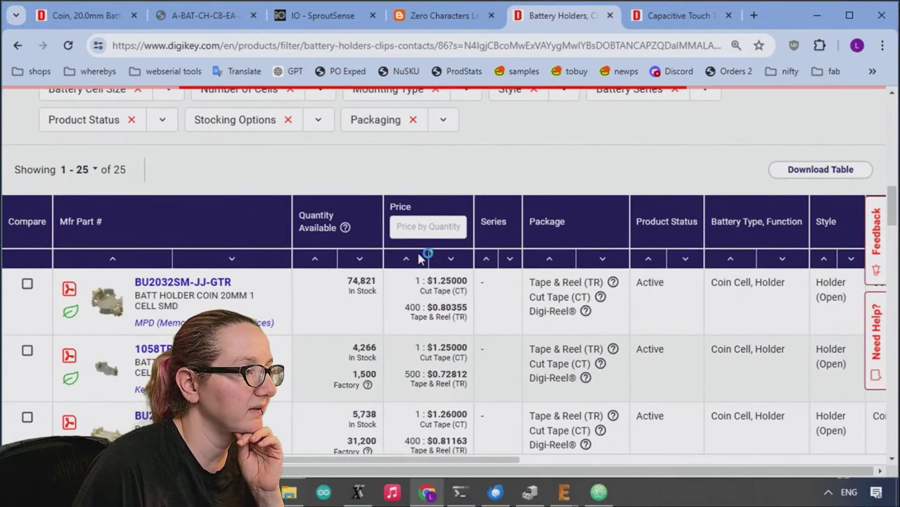
- Compare the enlarged pictures, quantity prices and stock of the cheapest 2032 holders
scroll(603, 199, "down", 1)
scroll(567, 278, "down", 1)
mouse_move(109, 232)
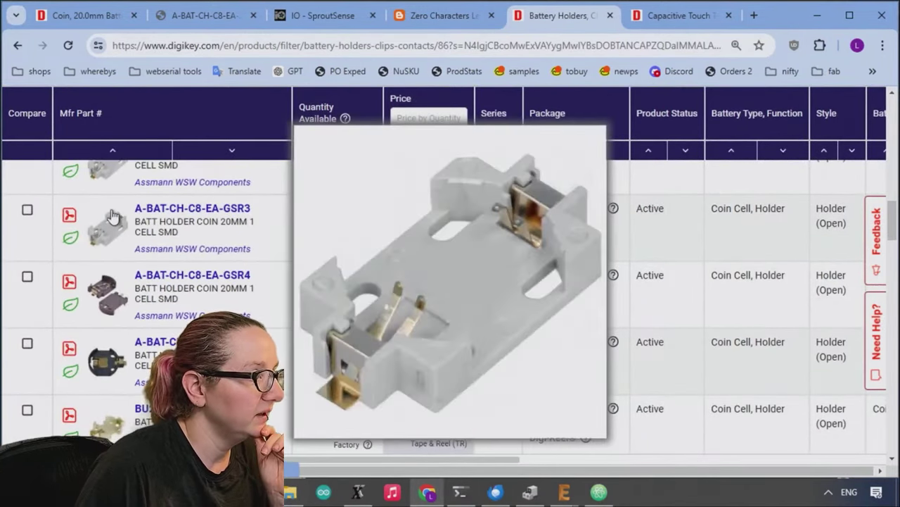
mouse_move(113, 288)
scroll(109, 282, "up", 1)
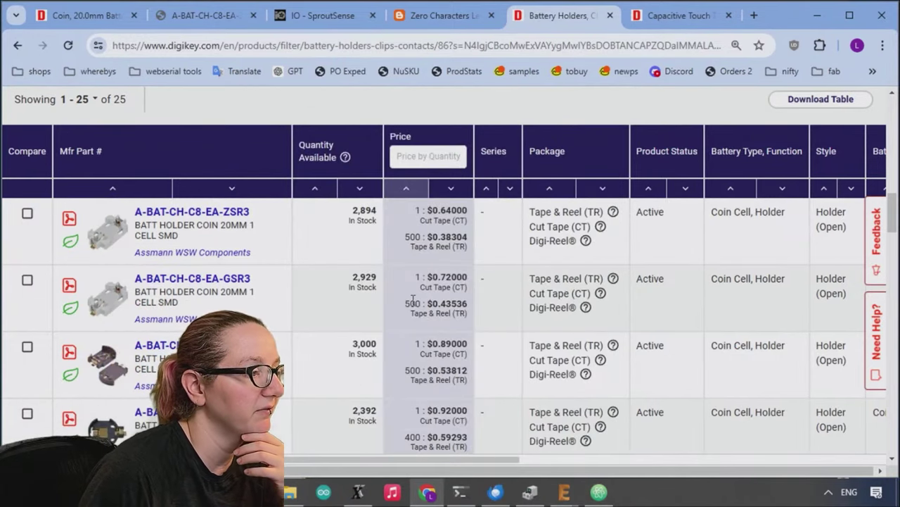
scroll(412, 299, "down", 2)
scroll(412, 299, "down", 1)
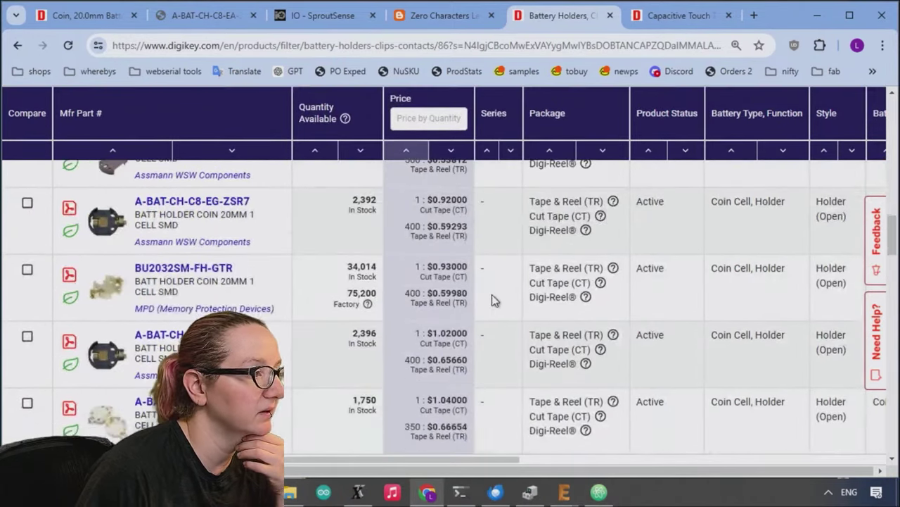
scroll(491, 295, "down", 1)
mouse_move(114, 362)
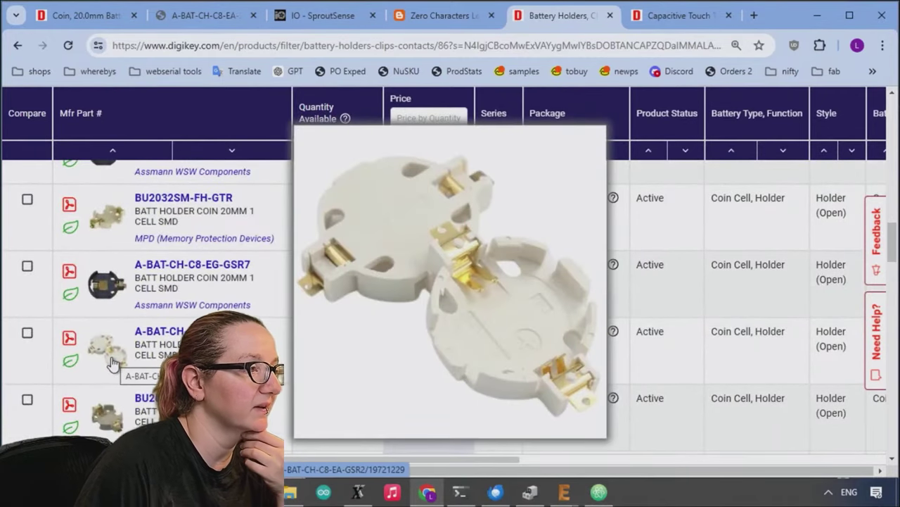
scroll(517, 354, "down", 1)
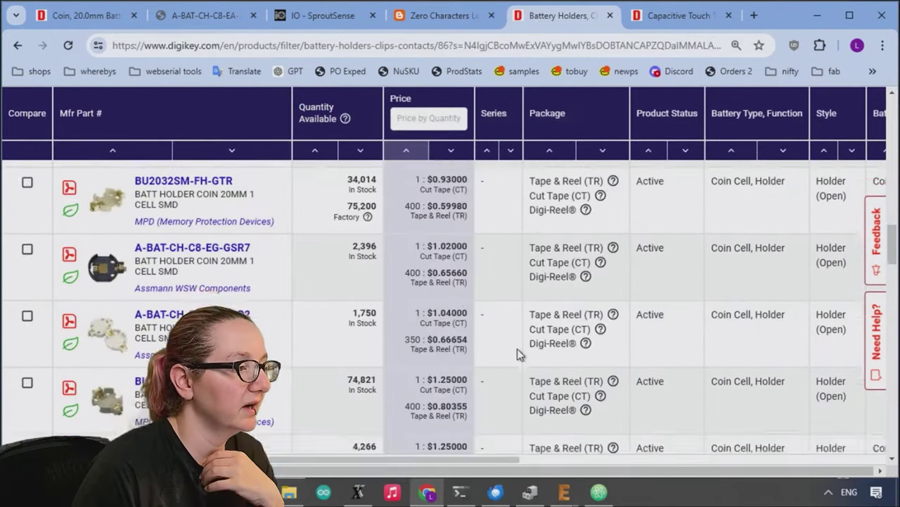
scroll(517, 348, "down", 1)
mouse_move(109, 415)
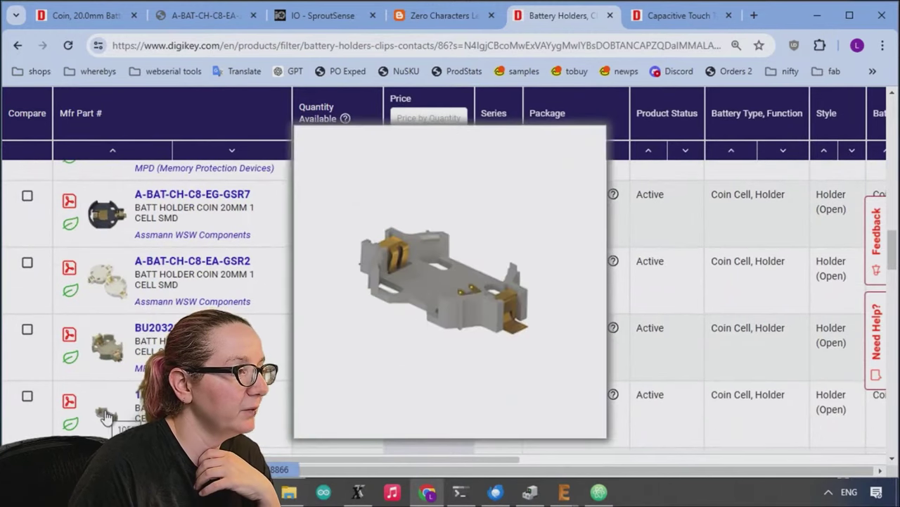
scroll(392, 378, "down", 1)
- Open the product page of the Assmann A-BAT-CH-C8-EA-ZSR3 holder and look at its pricing
scroll(392, 378, "up", 6)
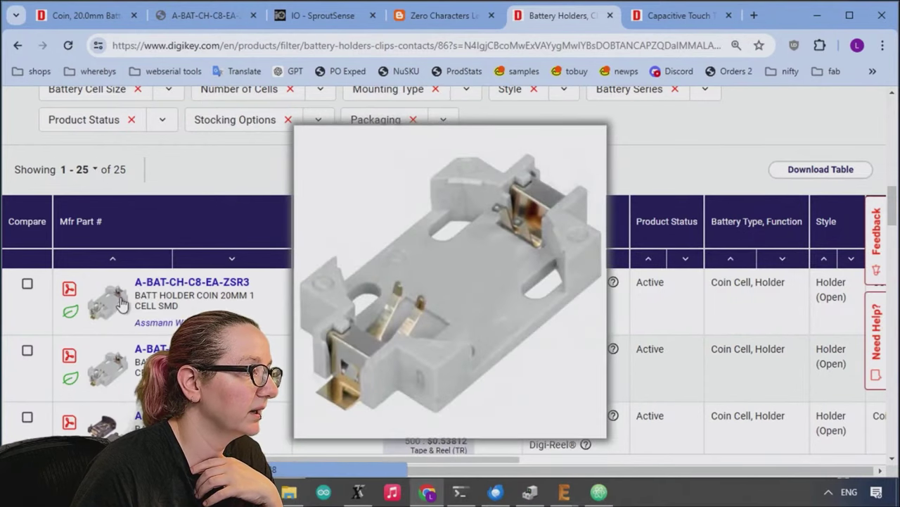
left_click(121, 303)
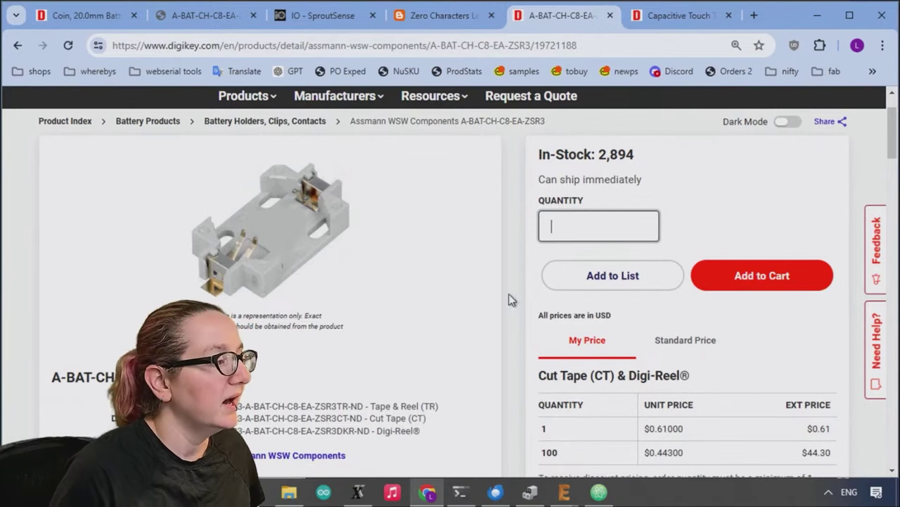
scroll(486, 306, "down", 1)
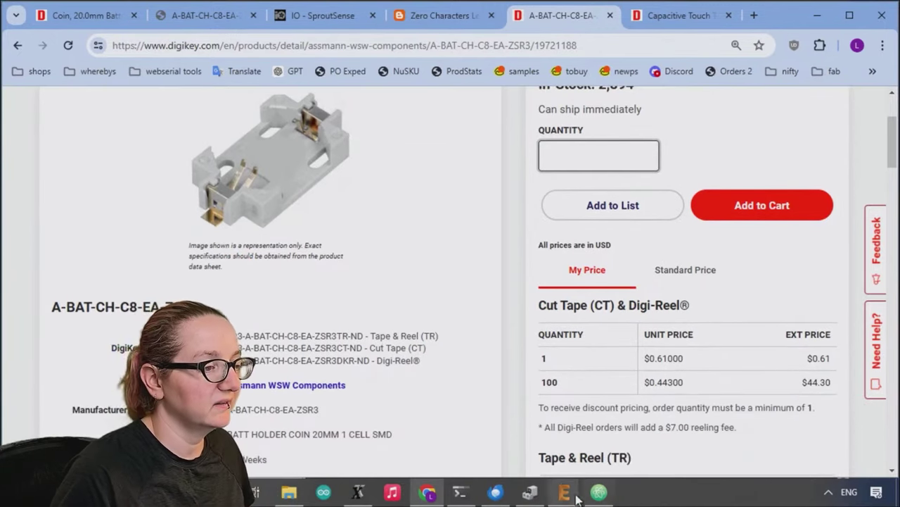
- Switch to the EAGLE board window and move the coin cell holder onto the SproutSense board, rotated horizontally with its longer pad facing right
mouse_move(564, 492)
left_click(841, 434)
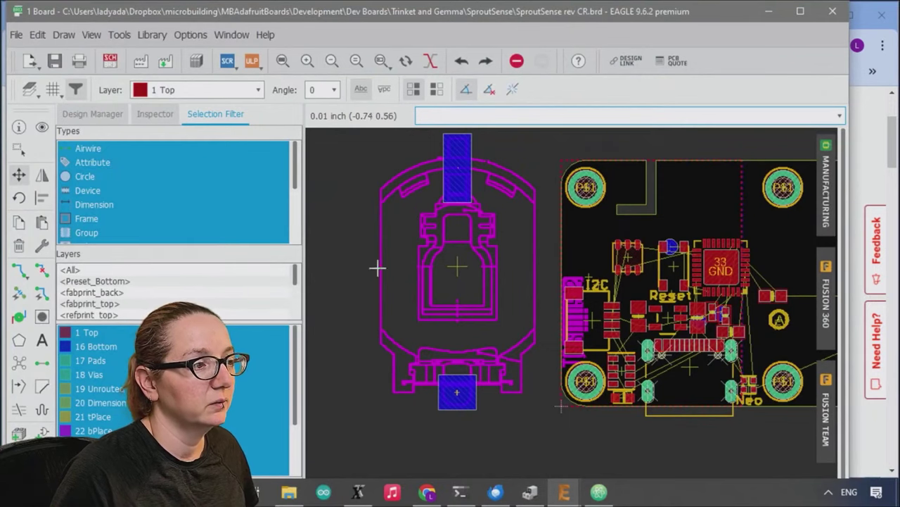
left_click(458, 266)
right_click(655, 268)
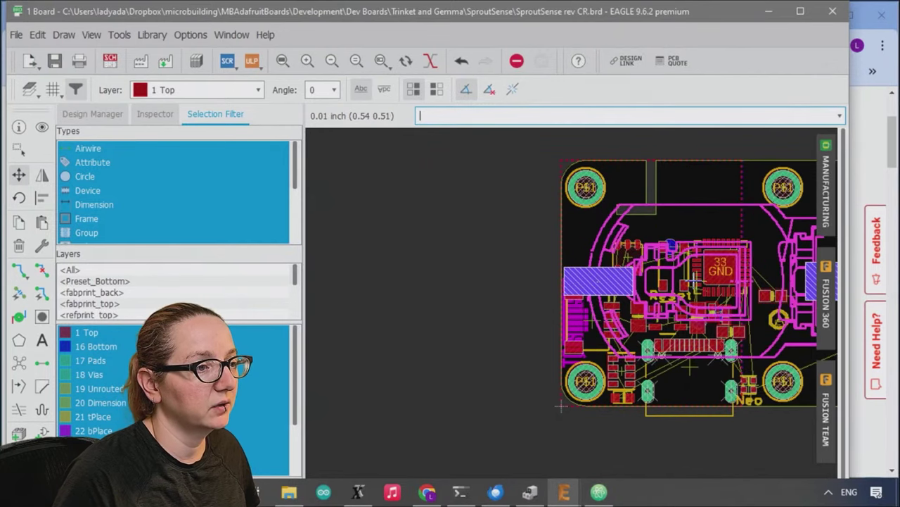
right_click(699, 283)
right_click(704, 284)
right_click(707, 284)
right_click(707, 285)
right_click(707, 286)
right_click(706, 287)
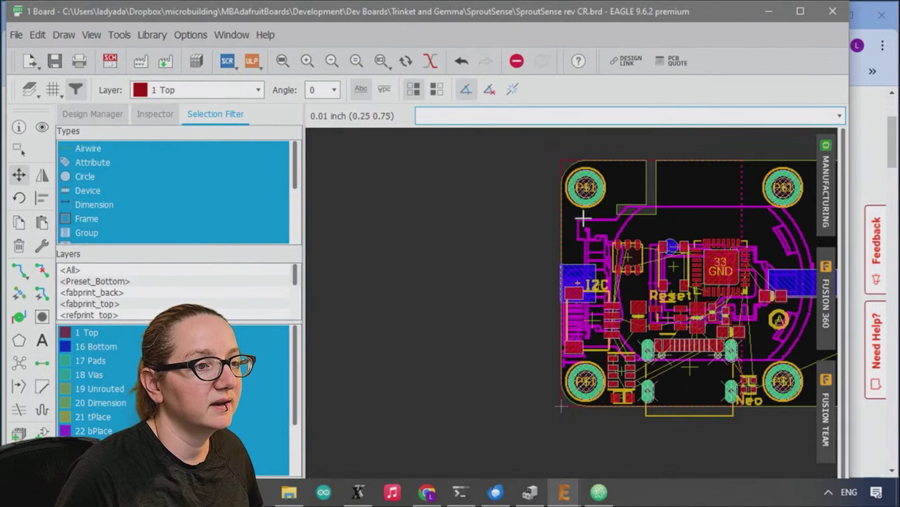
- Inspect the holder's footprint against the board outline and return to the DigiKey page of the A-BAT-CH-C8-EA-ZSR3
scroll(717, 224, "right", 2)
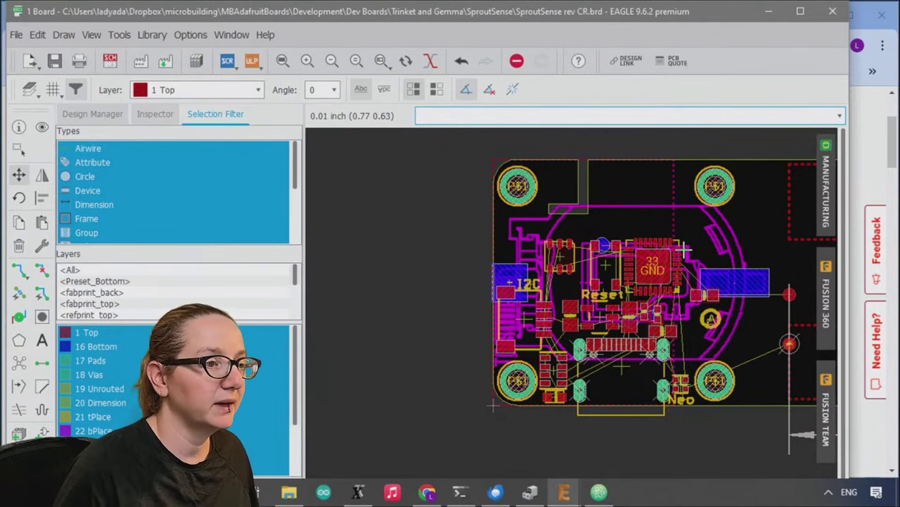
left_click(764, 14)
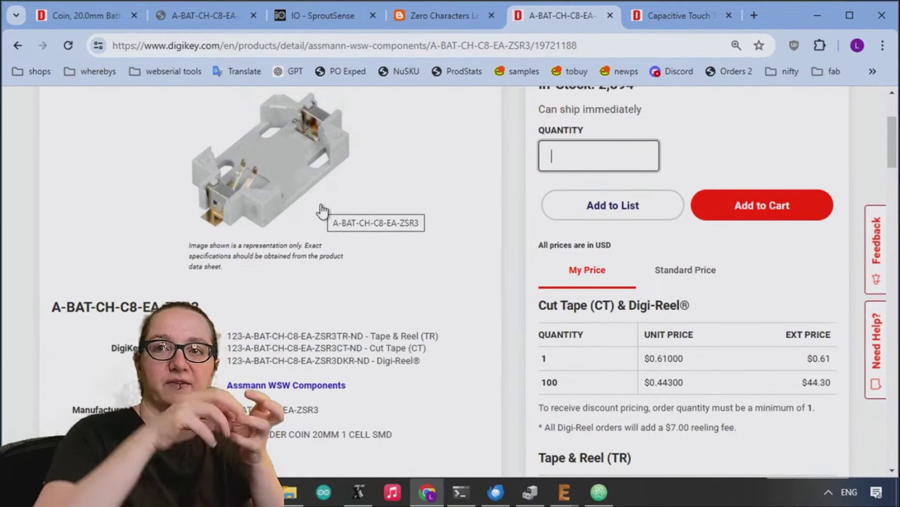
scroll(380, 406, "up", 4)
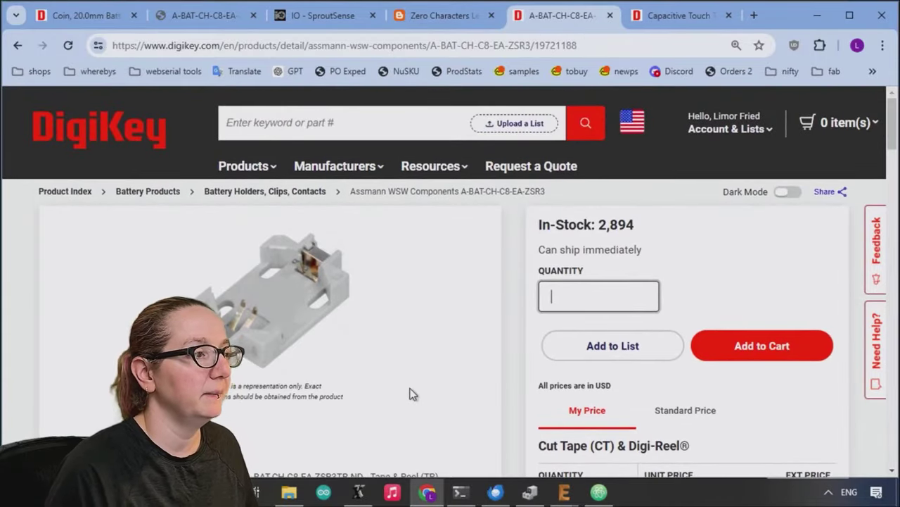